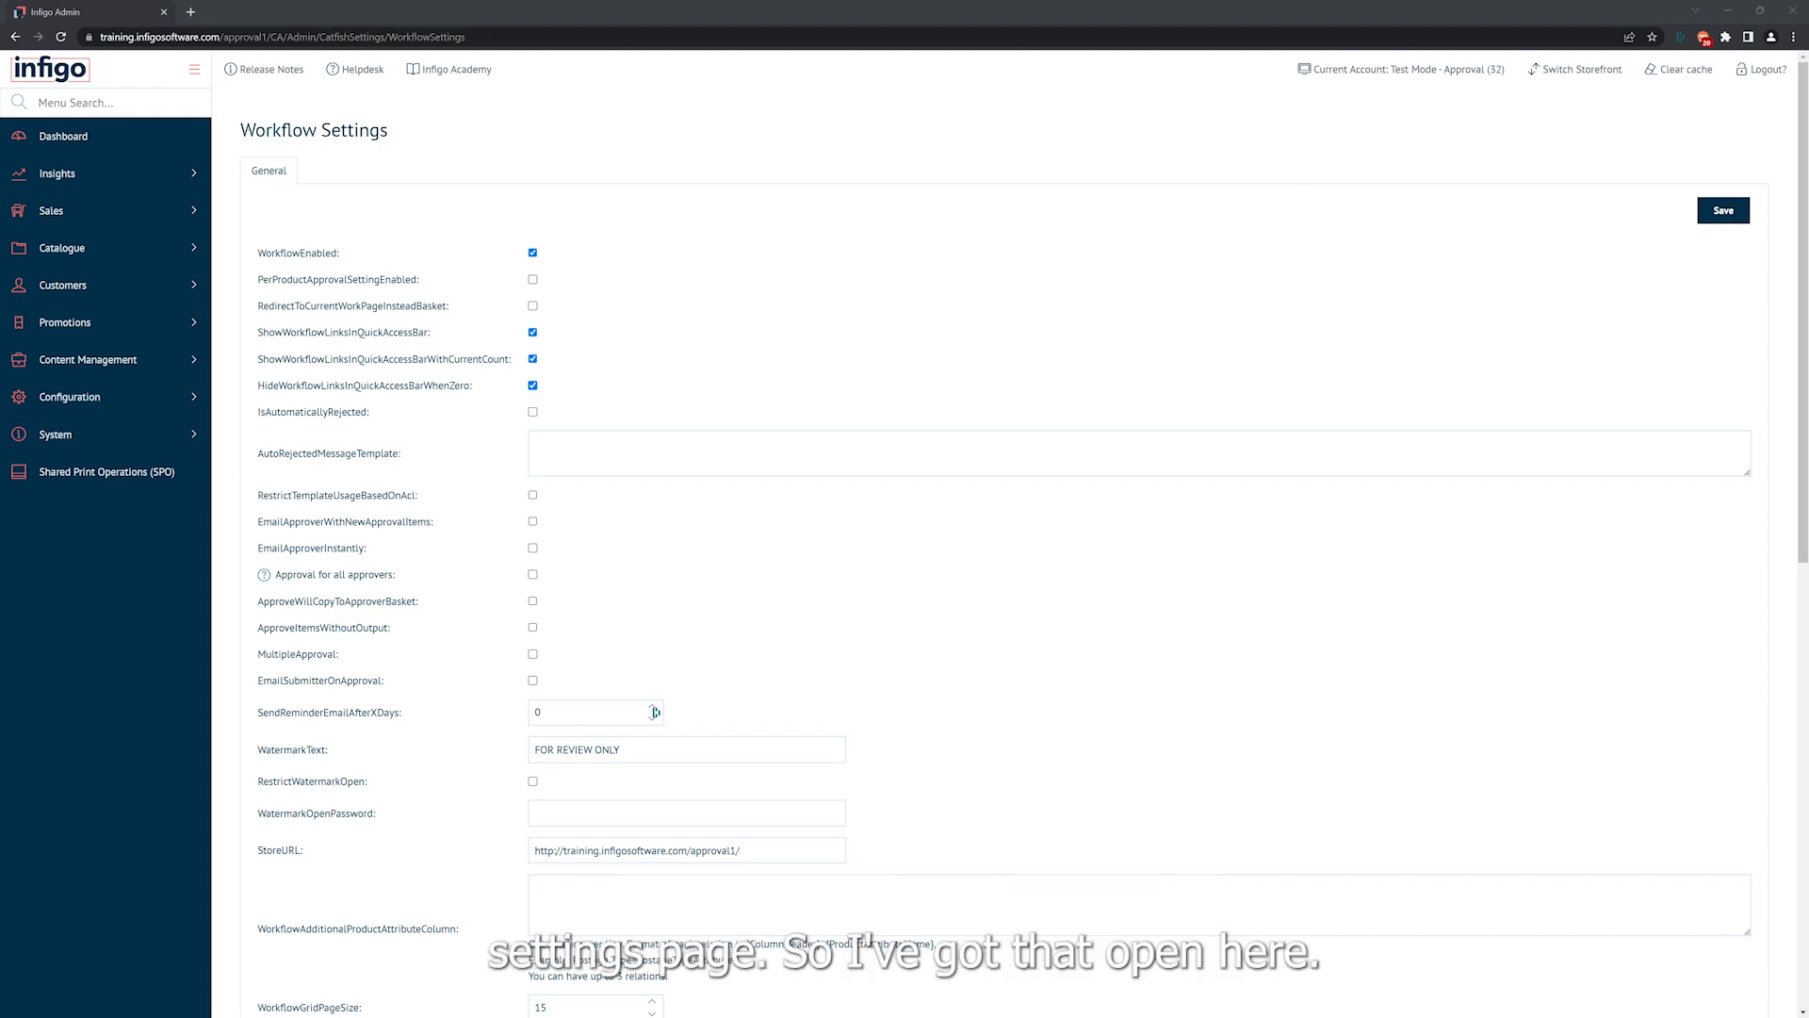
Search the admin menu for "app" and open Approval Workflow Settings.
left_click(98, 103)
type("app")
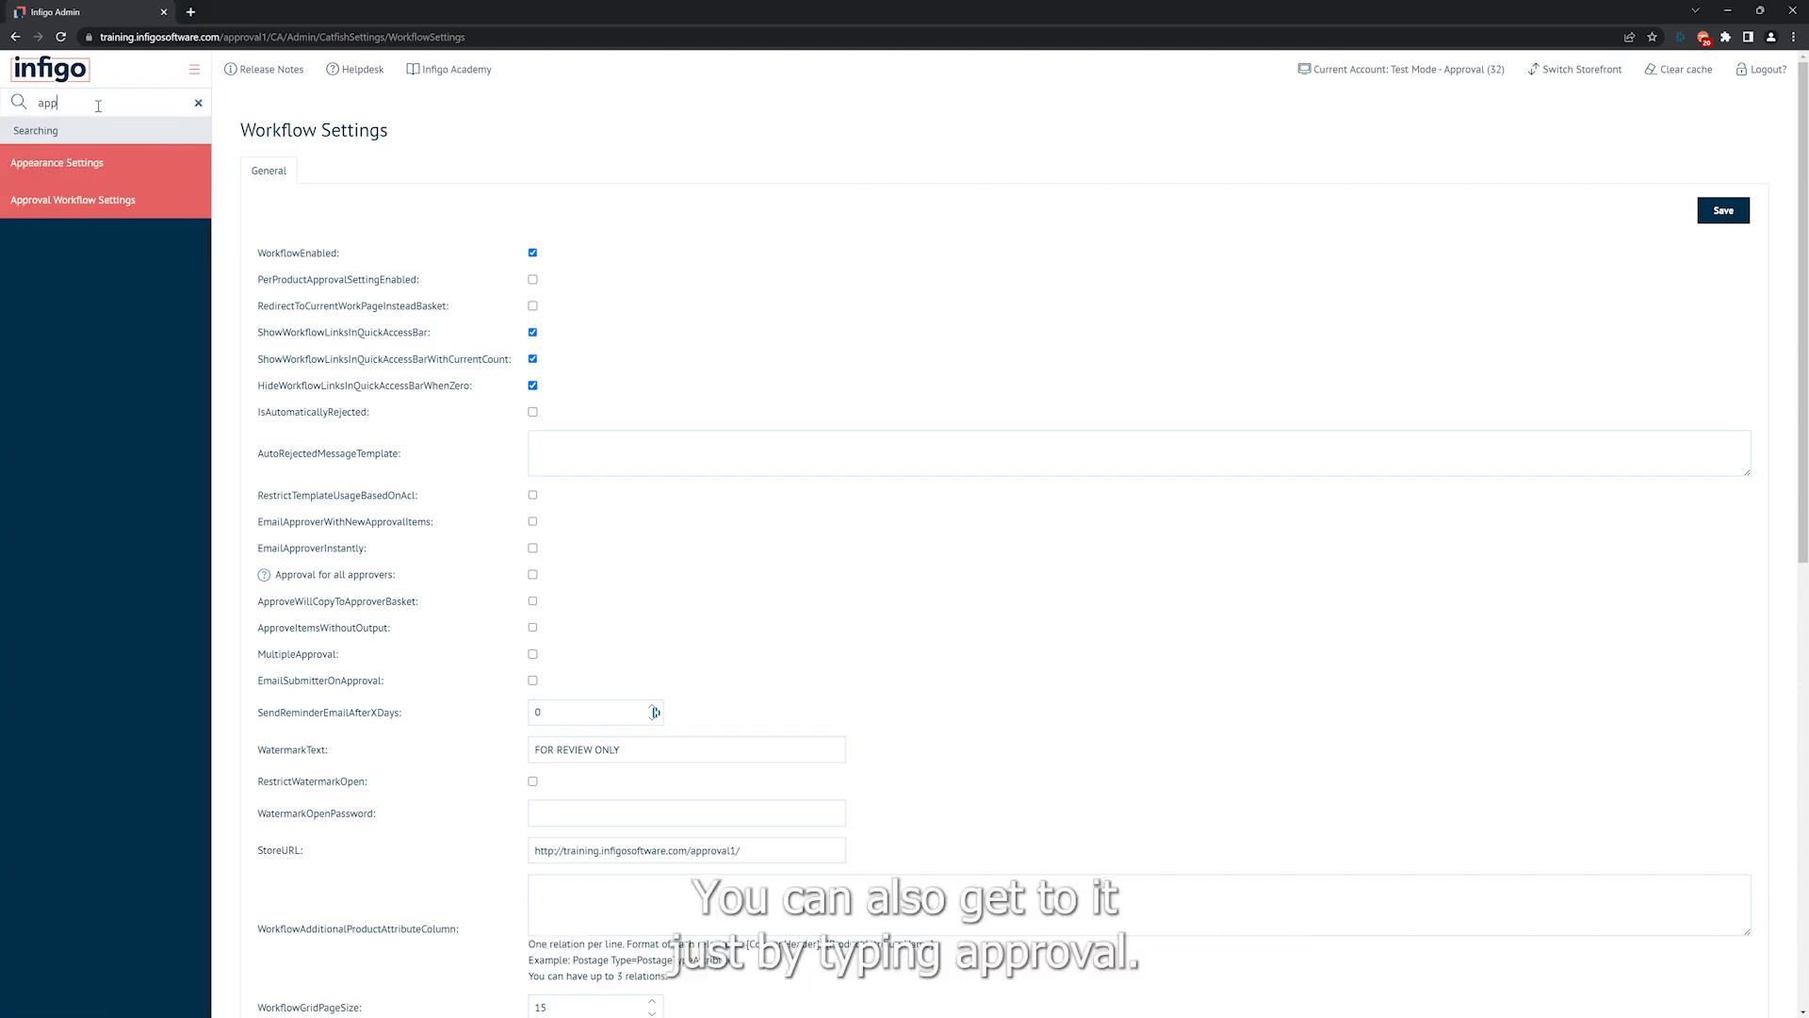
left_click(57, 208)
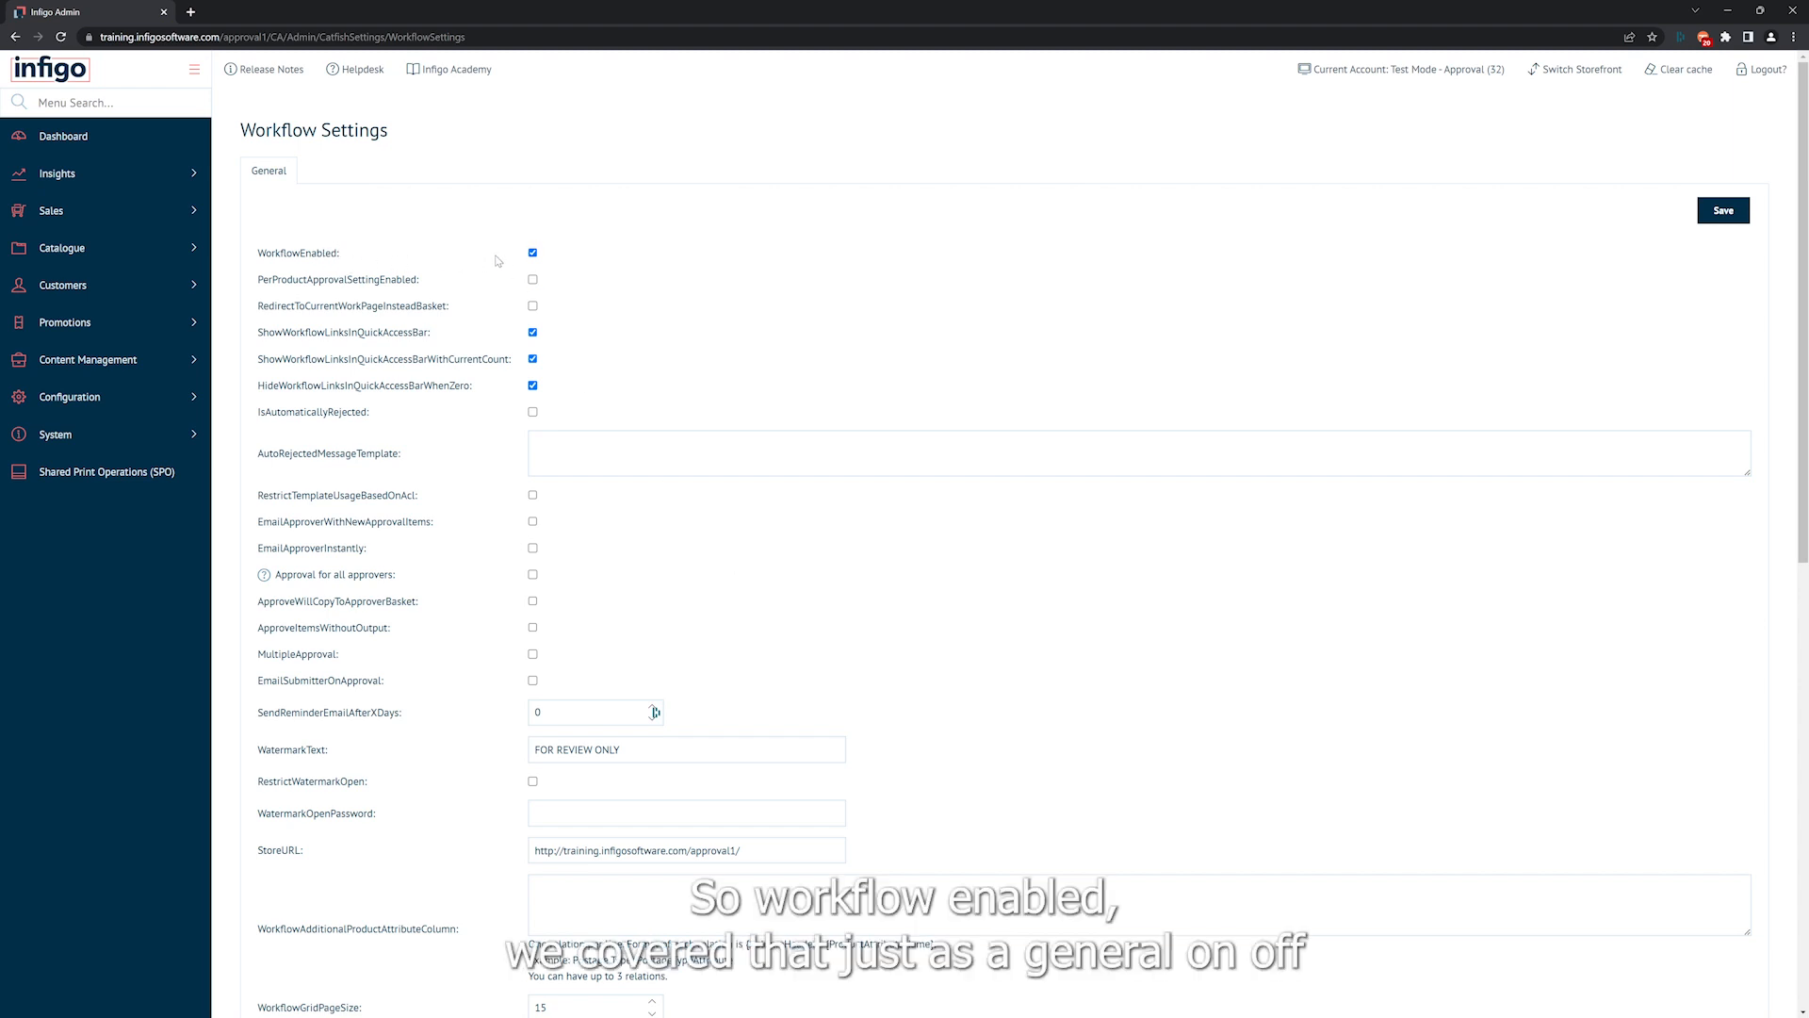
left_click(532, 252)
left_click(533, 252)
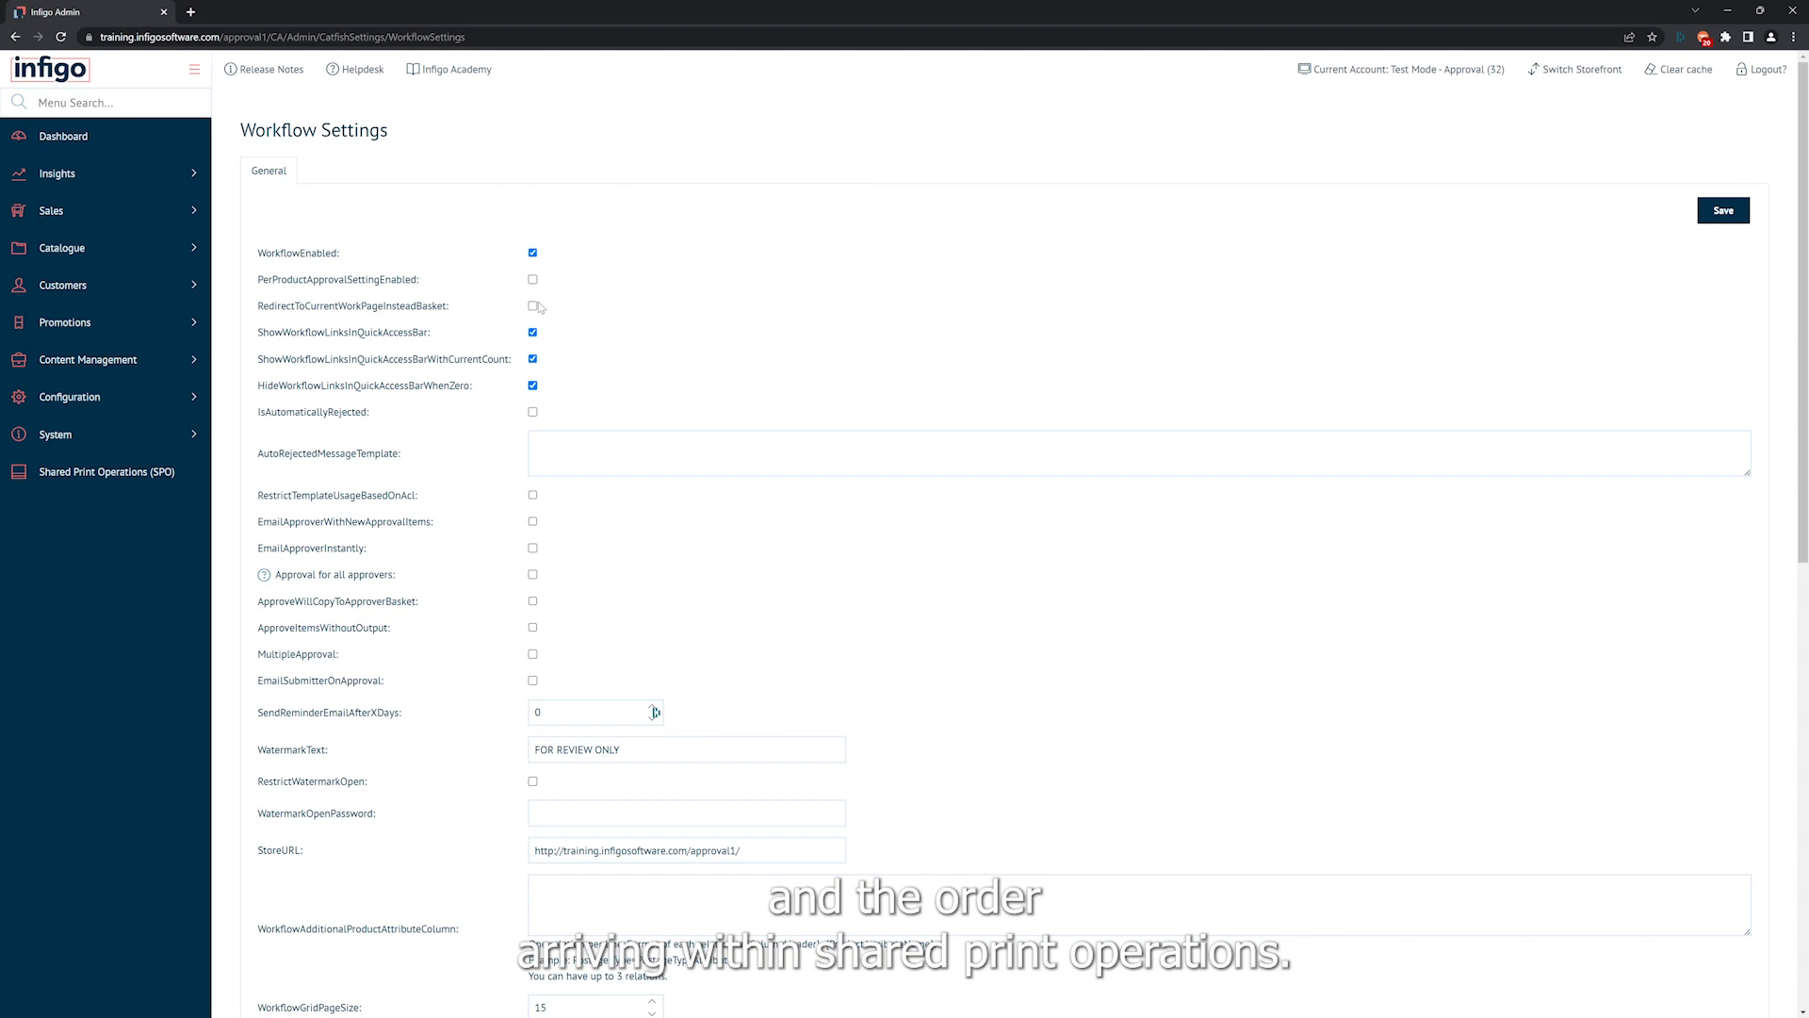
scroll(538, 307, "down", 1)
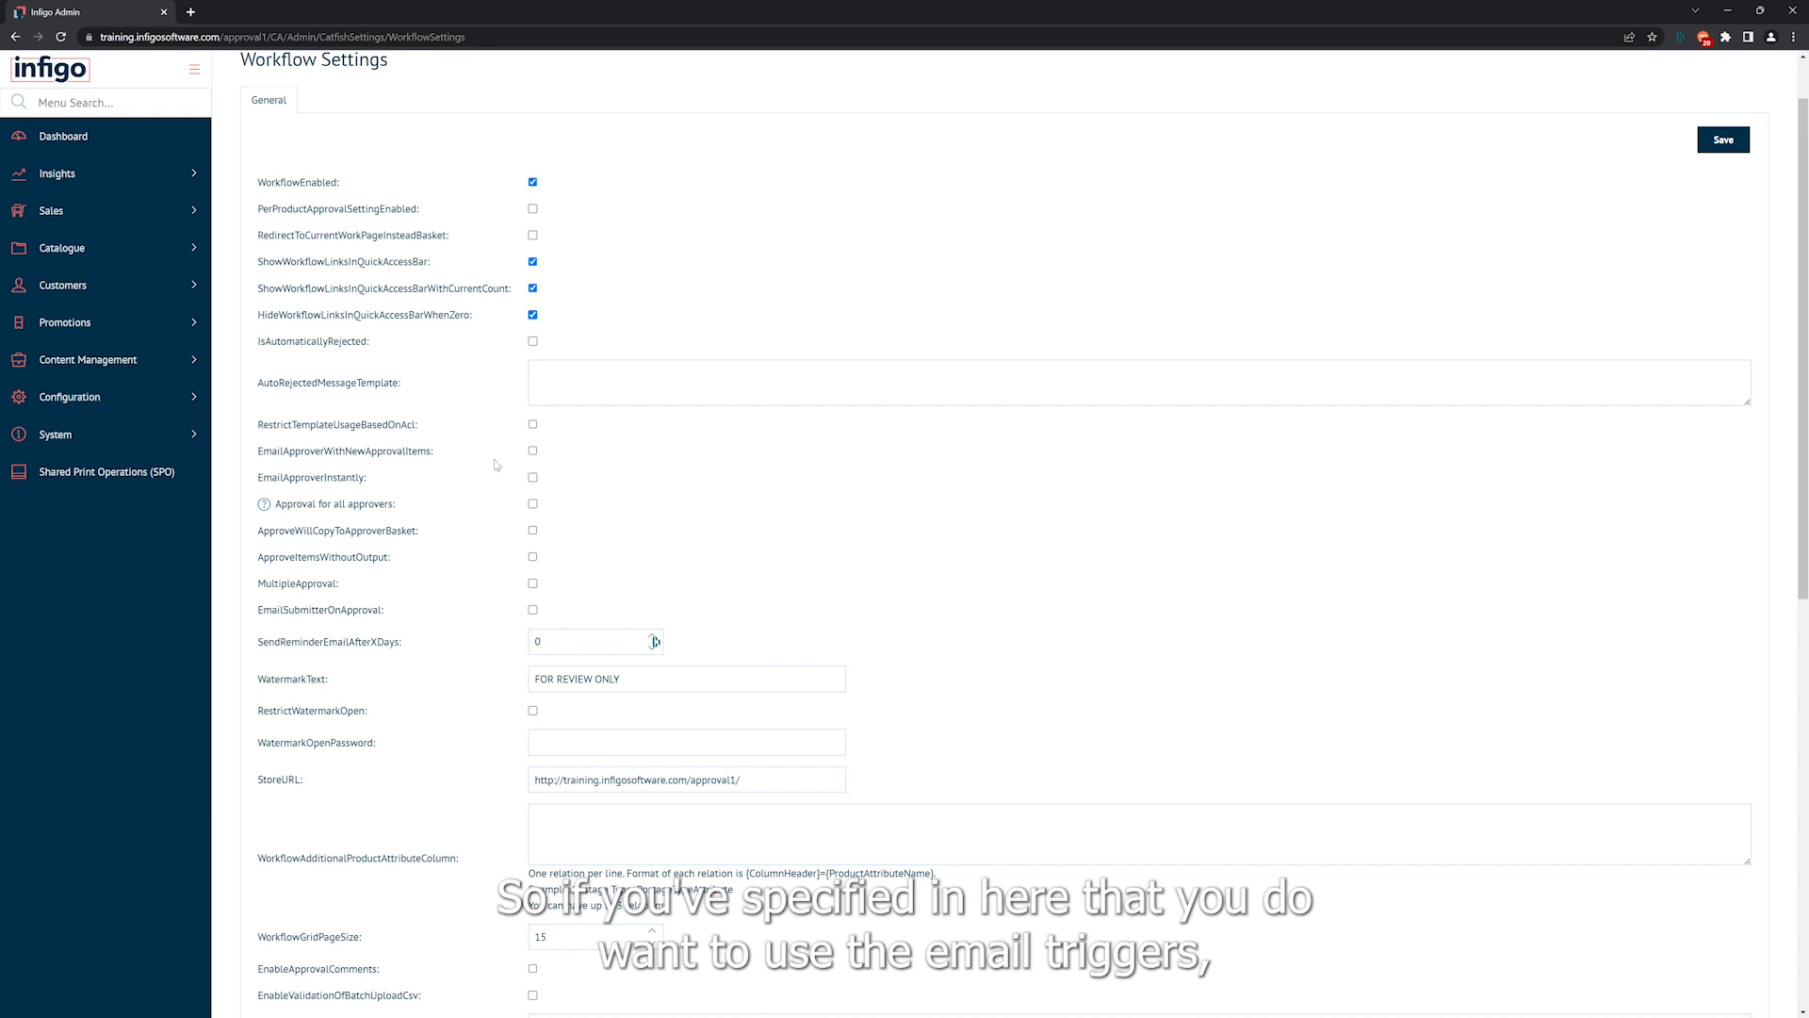
Search the menu for "emai" and open Email Message Templates in a new browser tab.
left_click(121, 106)
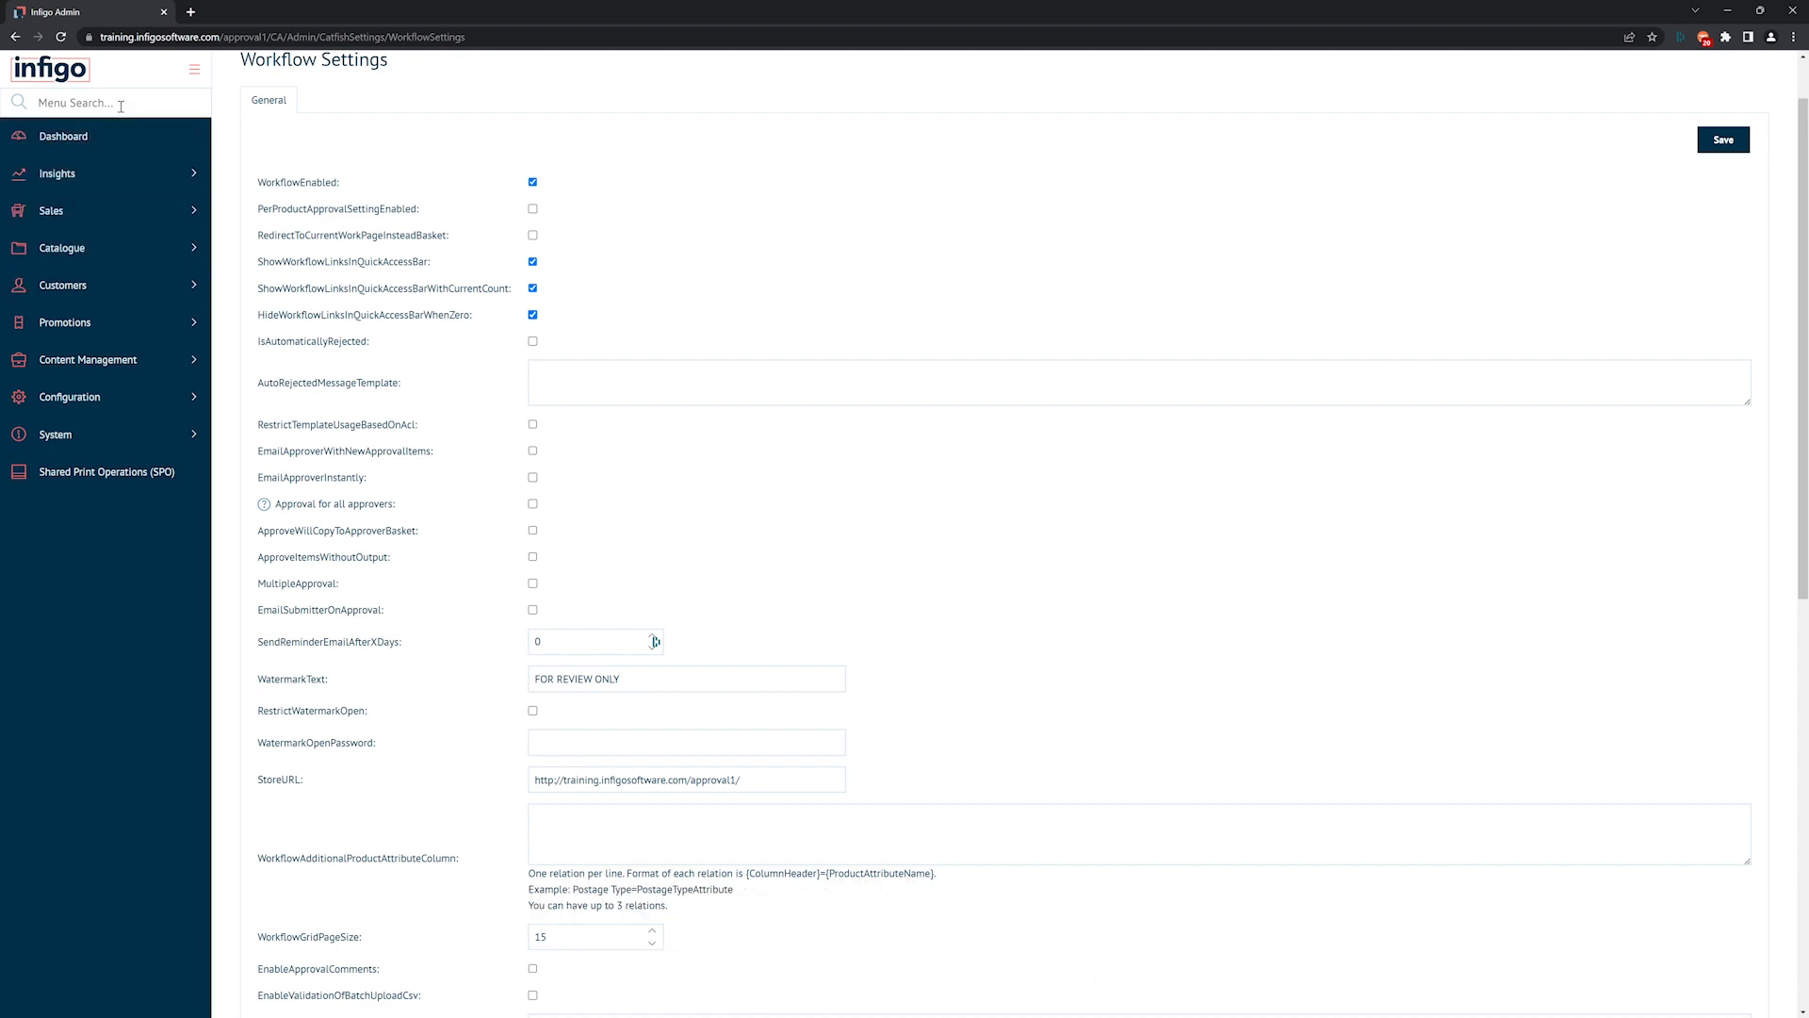
type("emai")
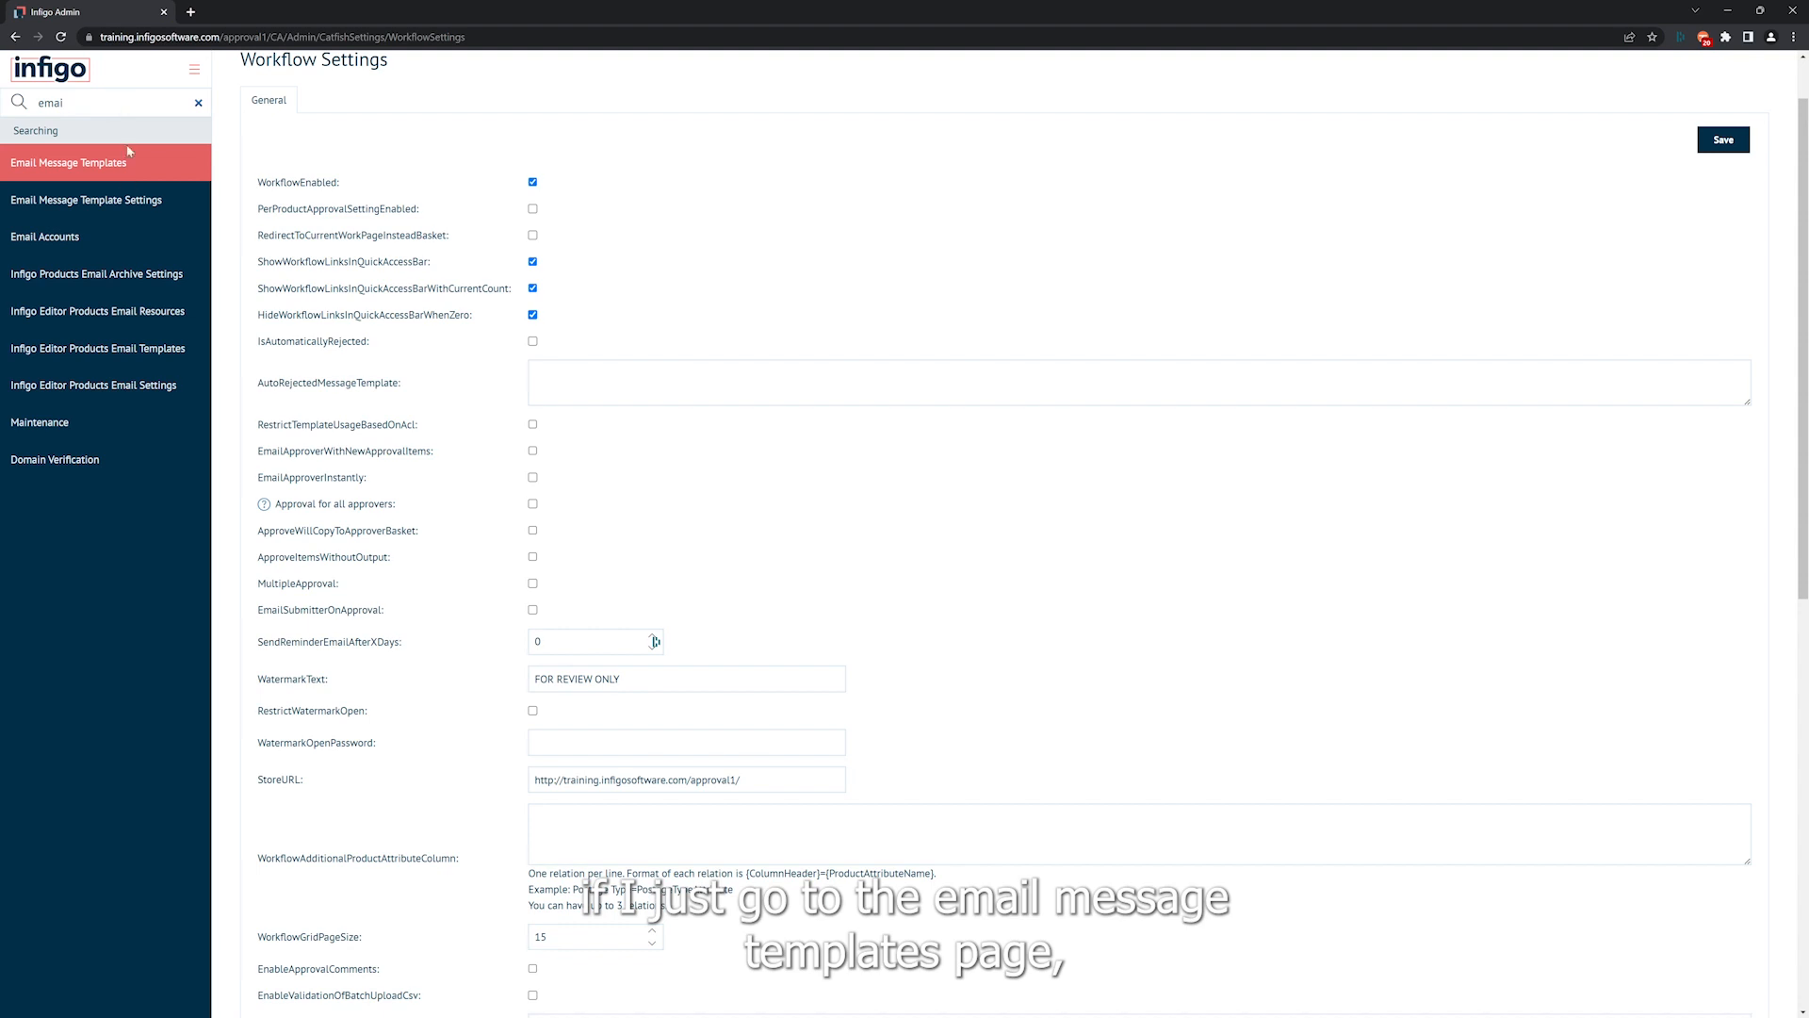
right_click(127, 176)
left_click(175, 184)
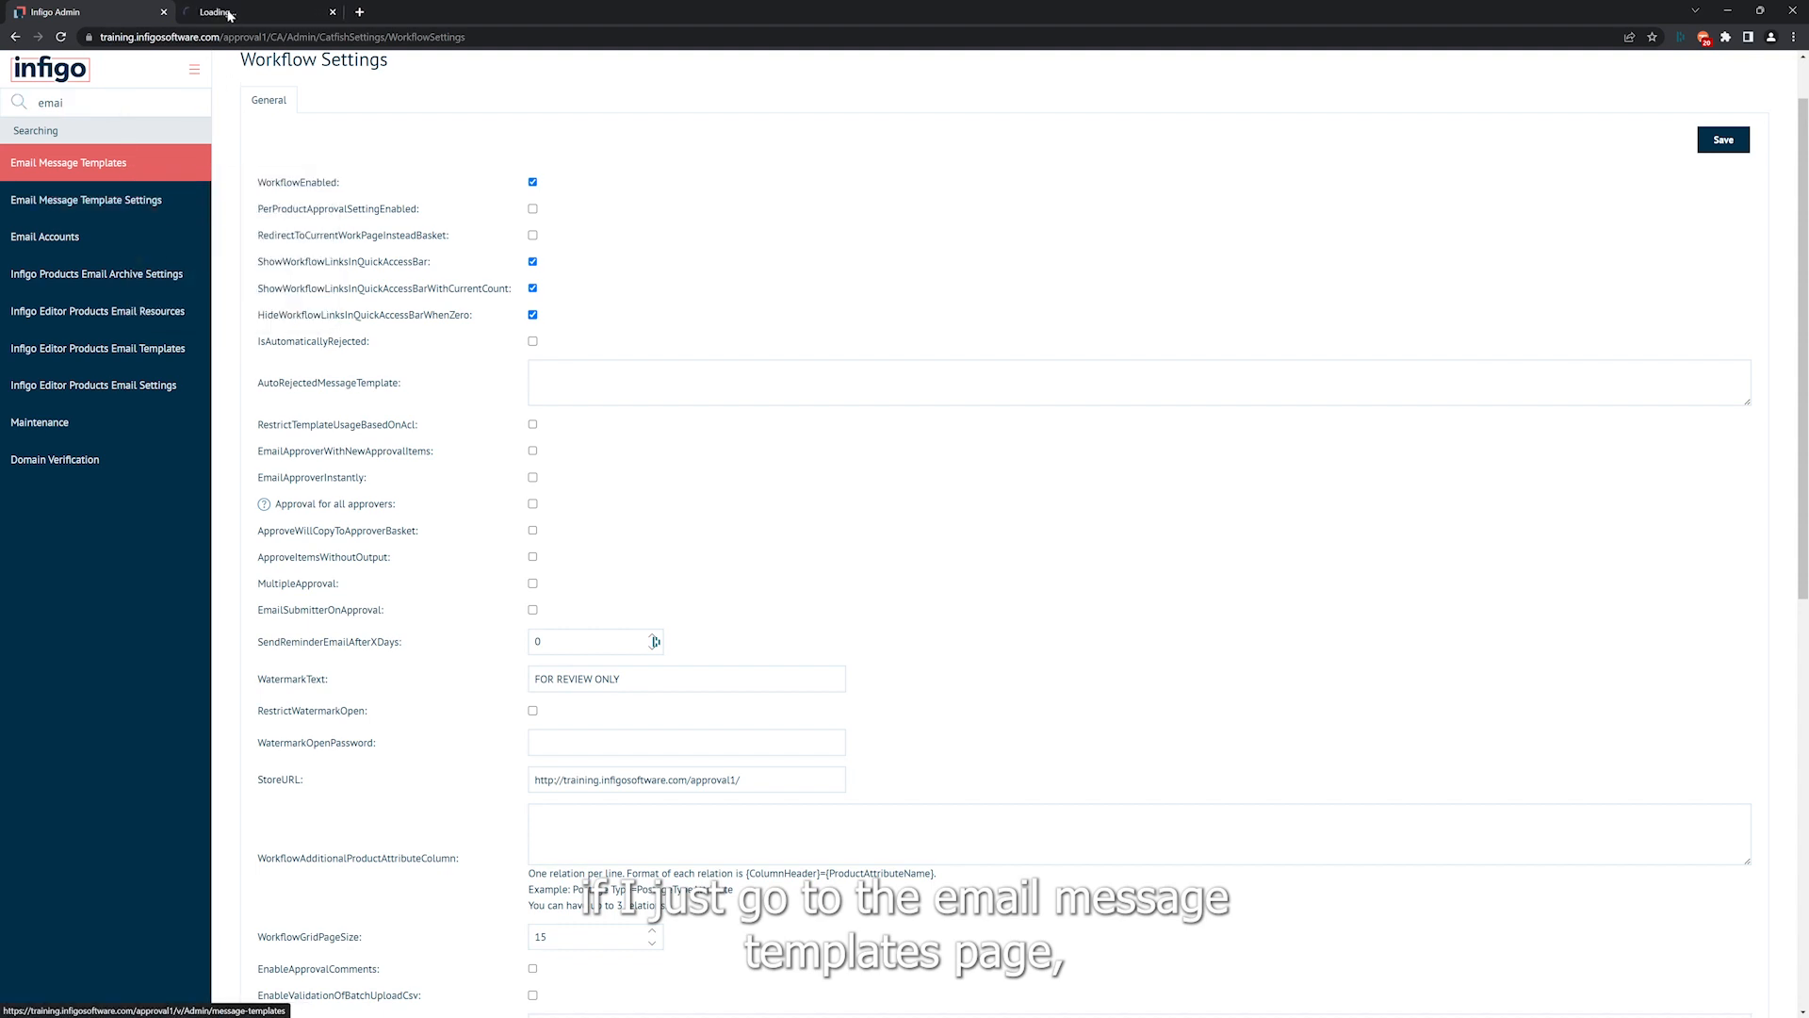
left_click(228, 15)
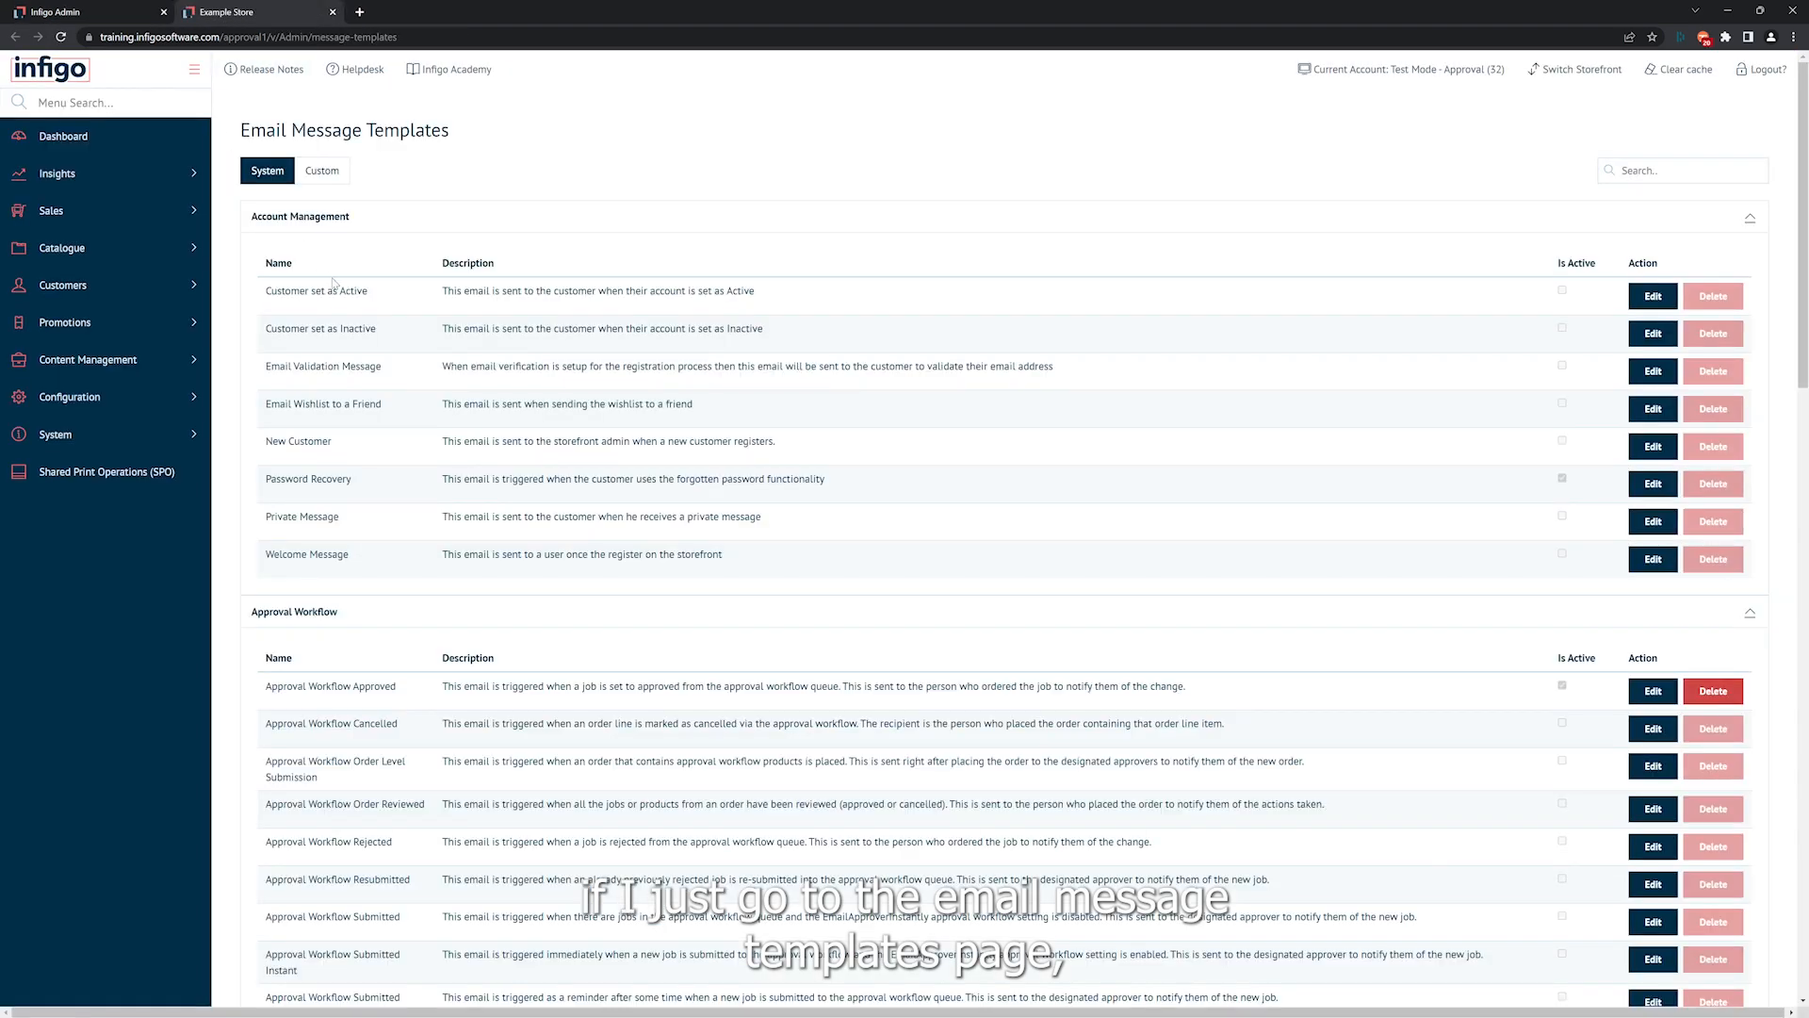
Review the Approval Workflow email templates and open the Approval Workflow Cancelled template for editing.
scroll(333, 282, "down", 2)
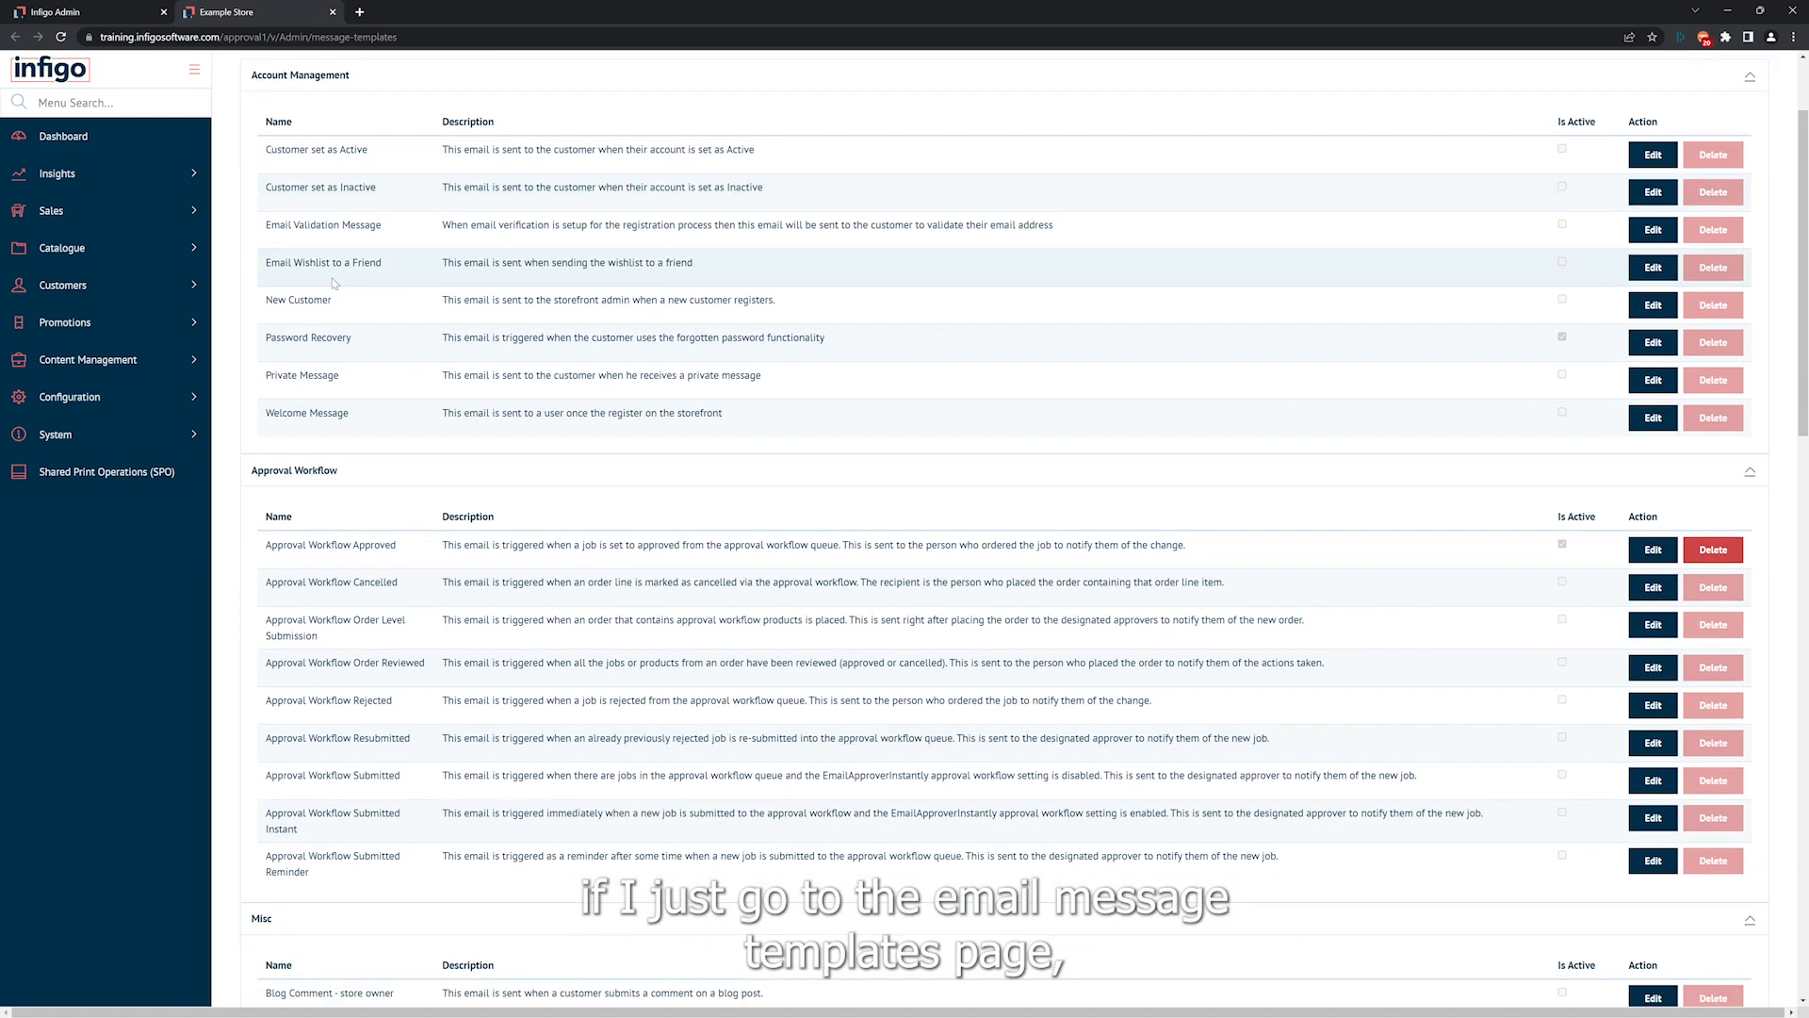
scroll(334, 283, "down", 1)
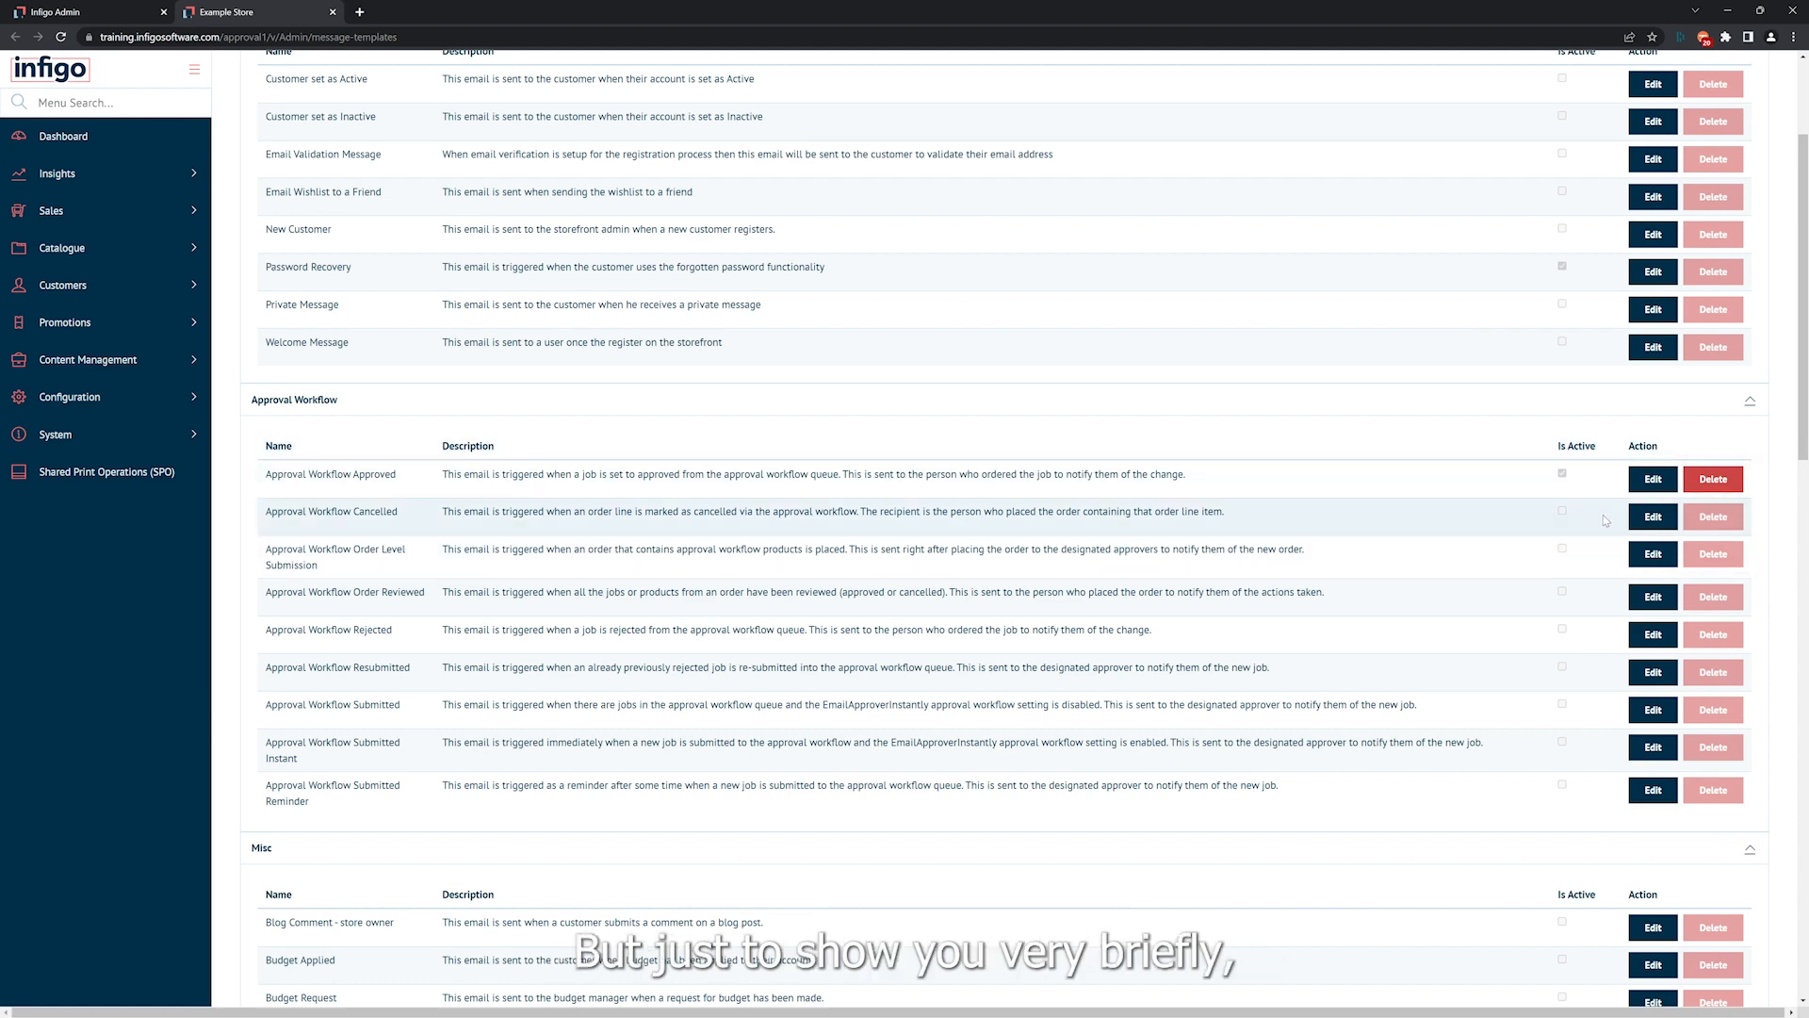
left_click(1653, 518)
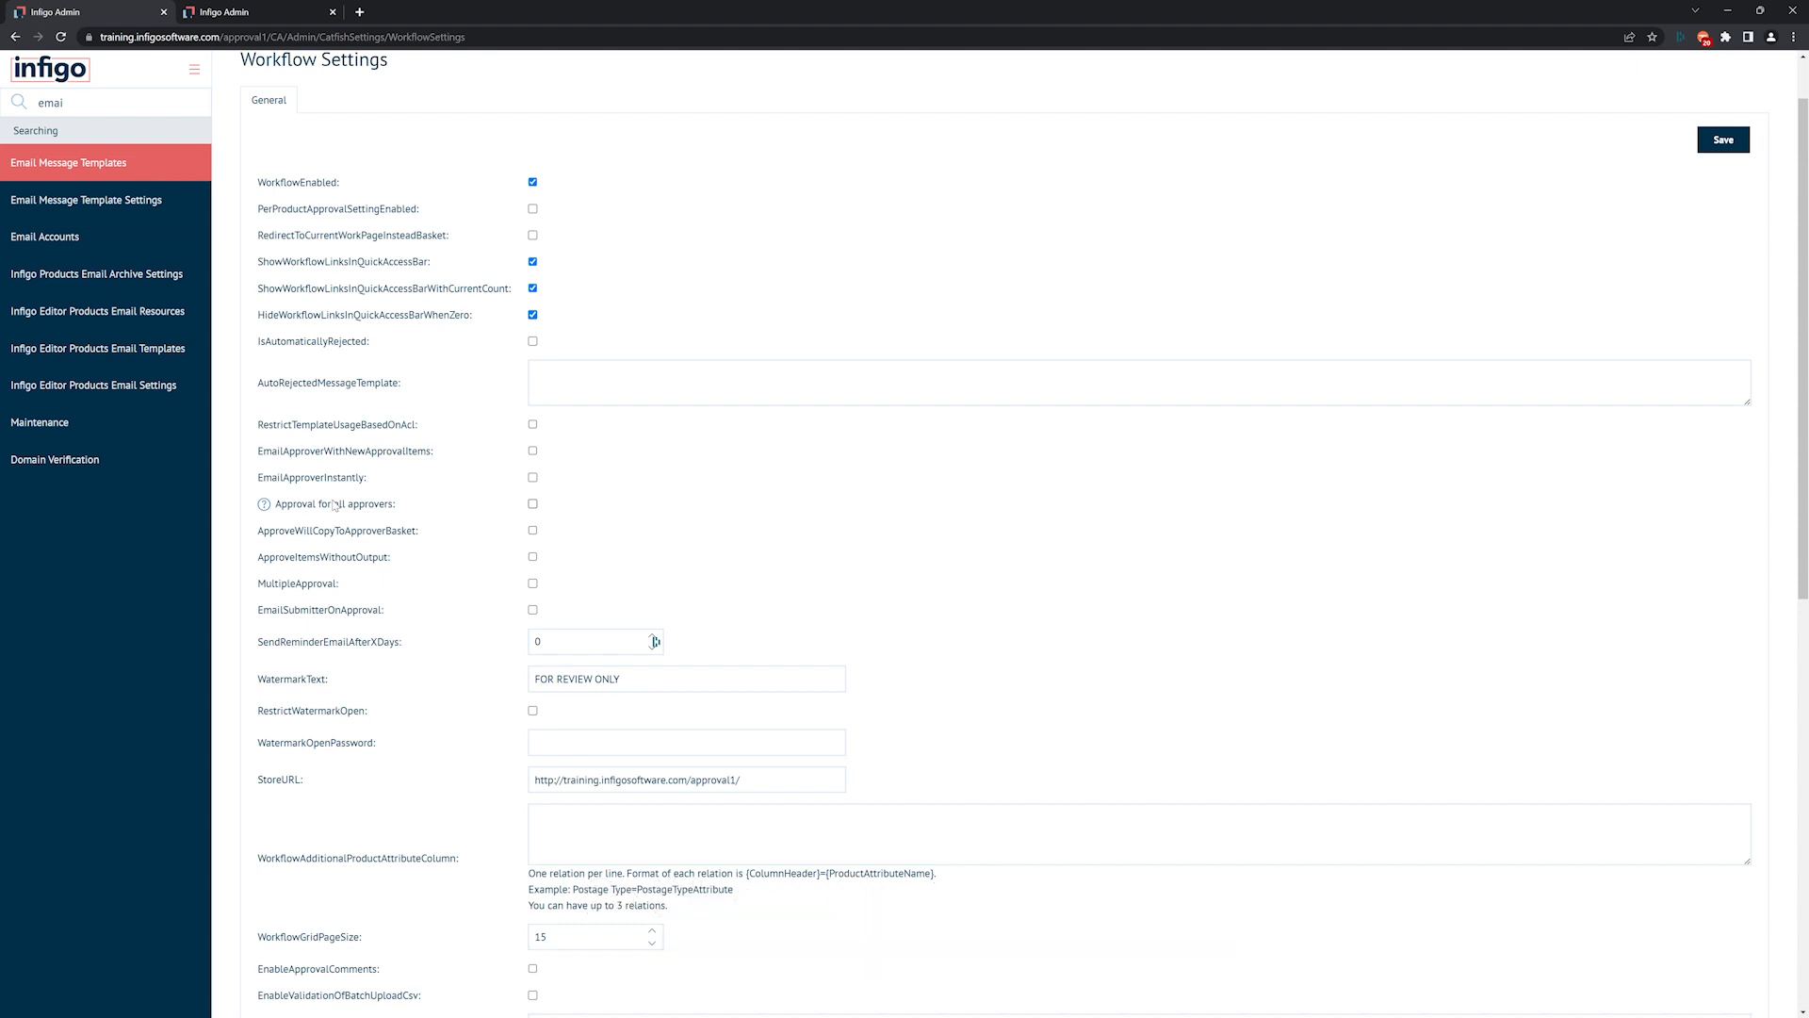
Toggle the MultipleApproval option on and back off.
scroll(334, 506, "down", 1)
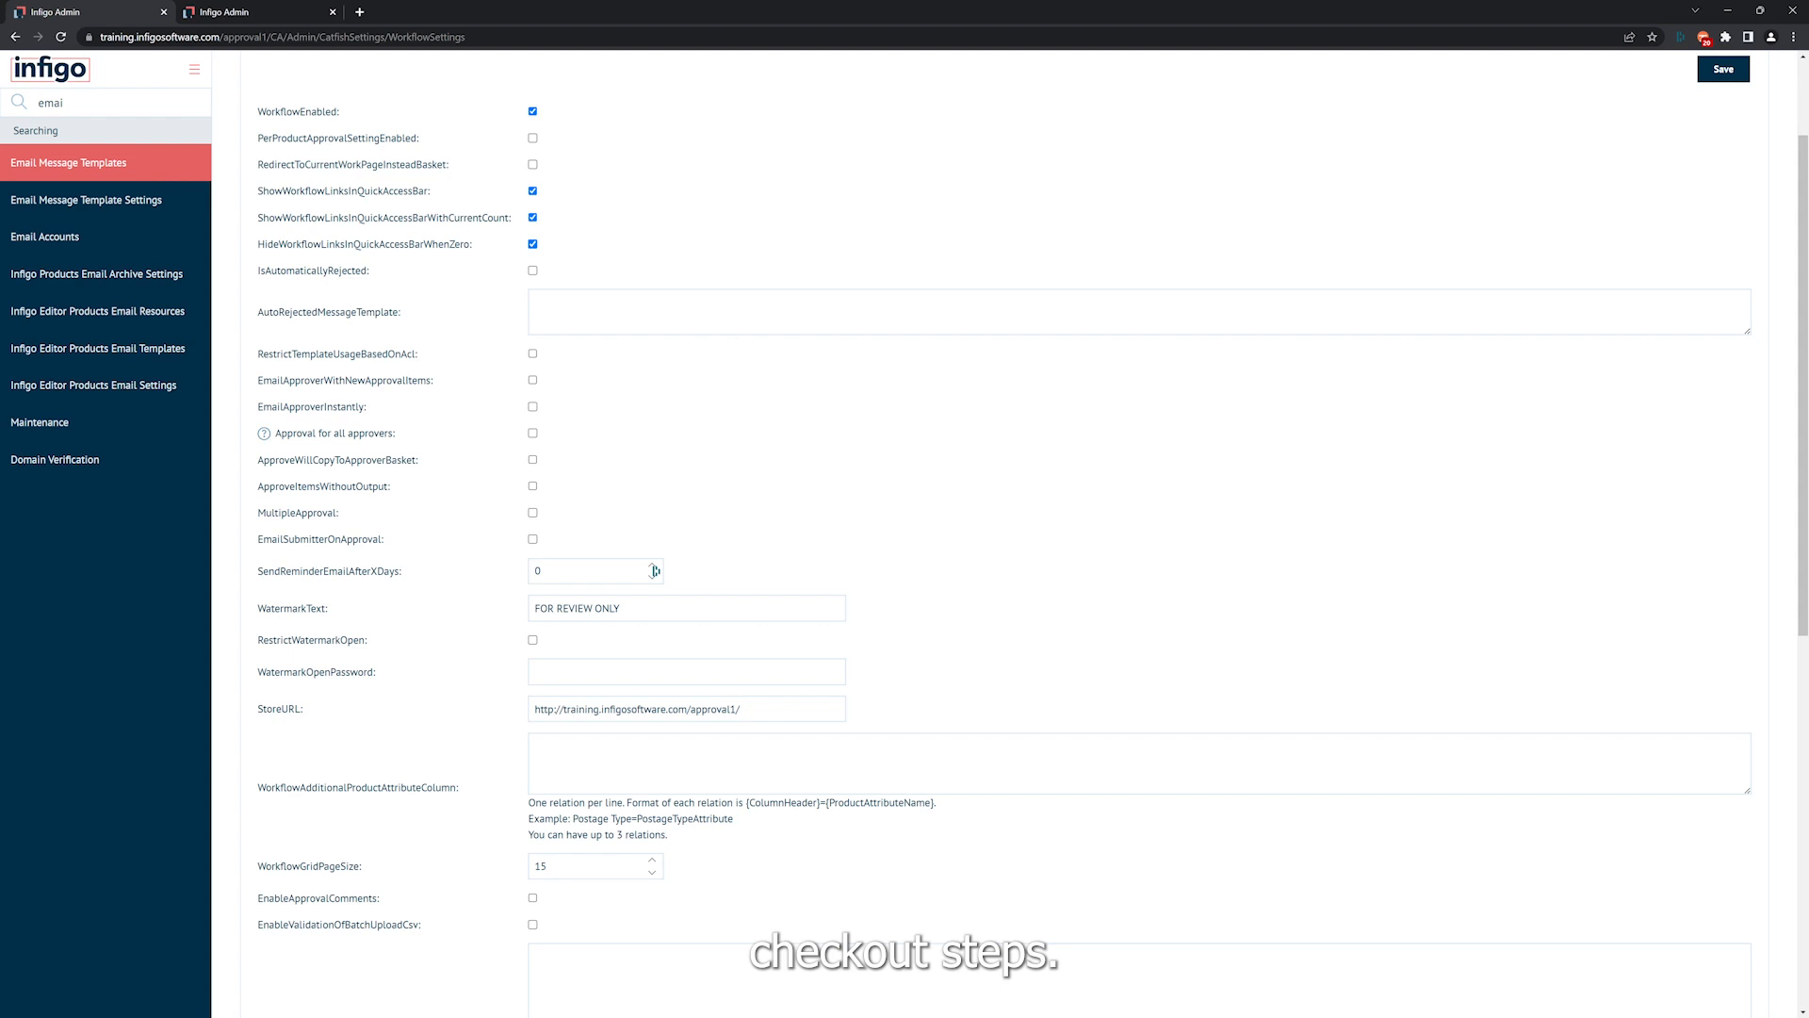
left_click(532, 513)
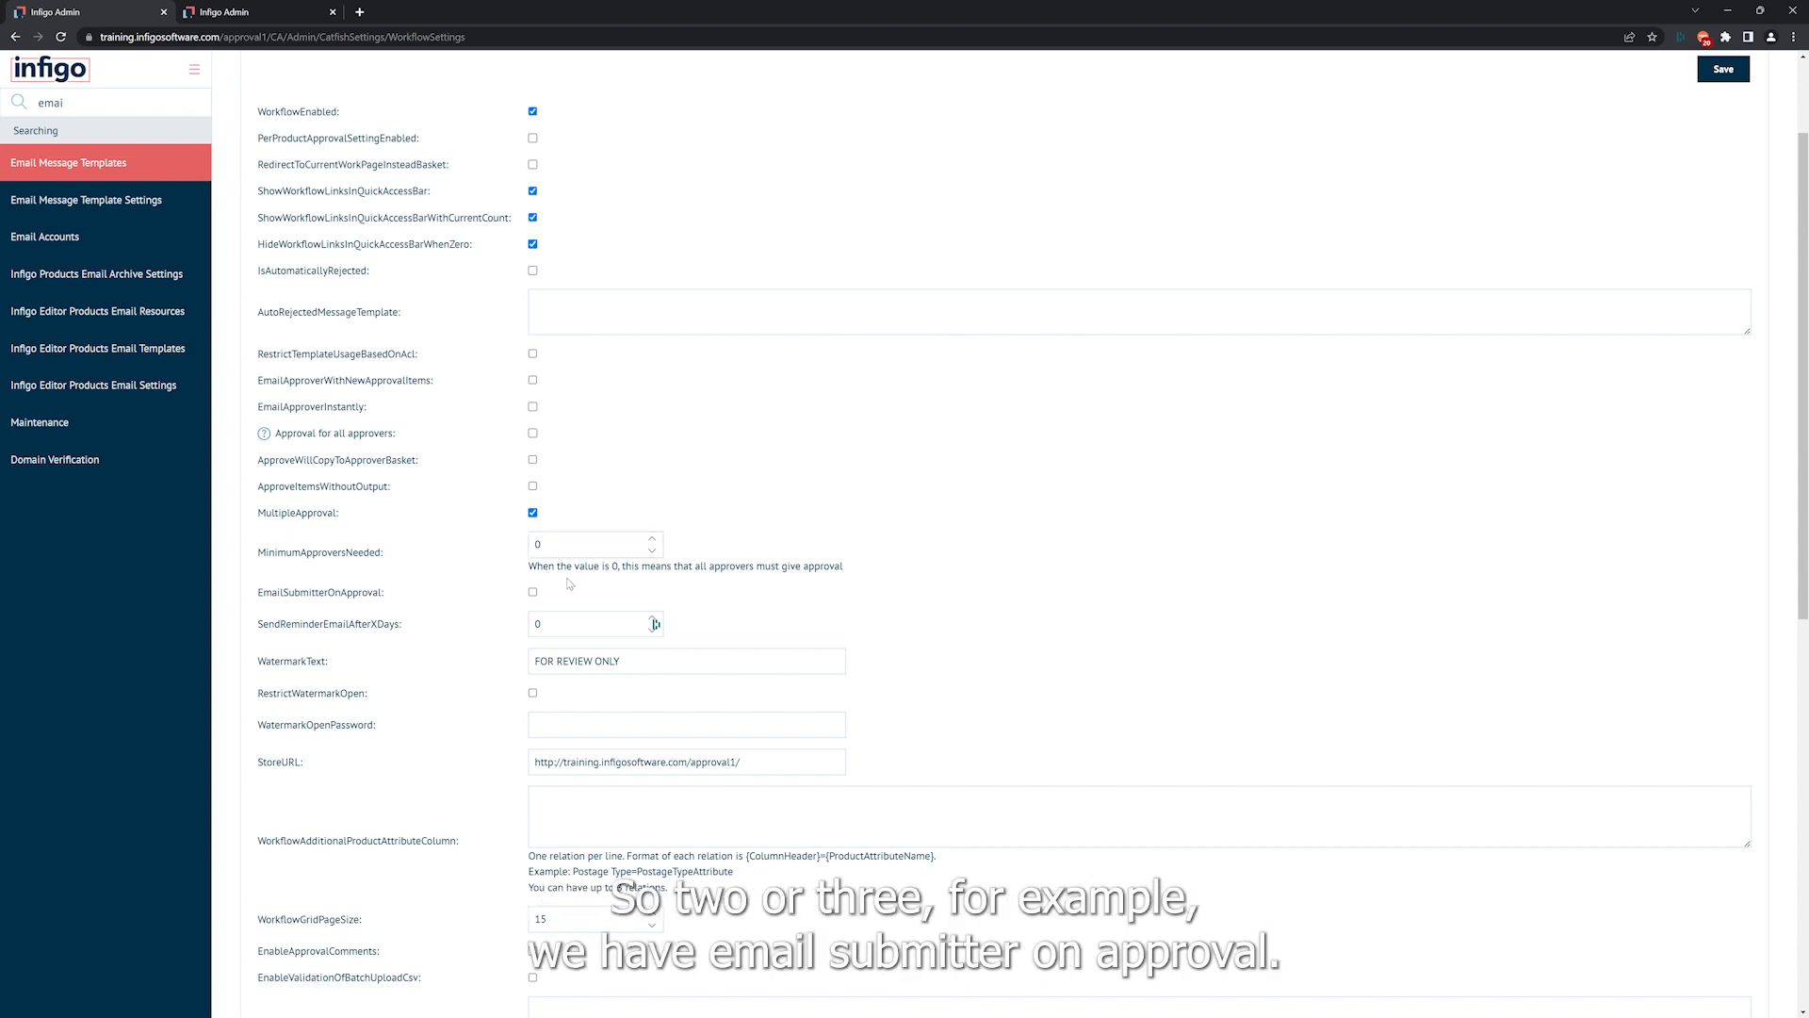
left_click(532, 514)
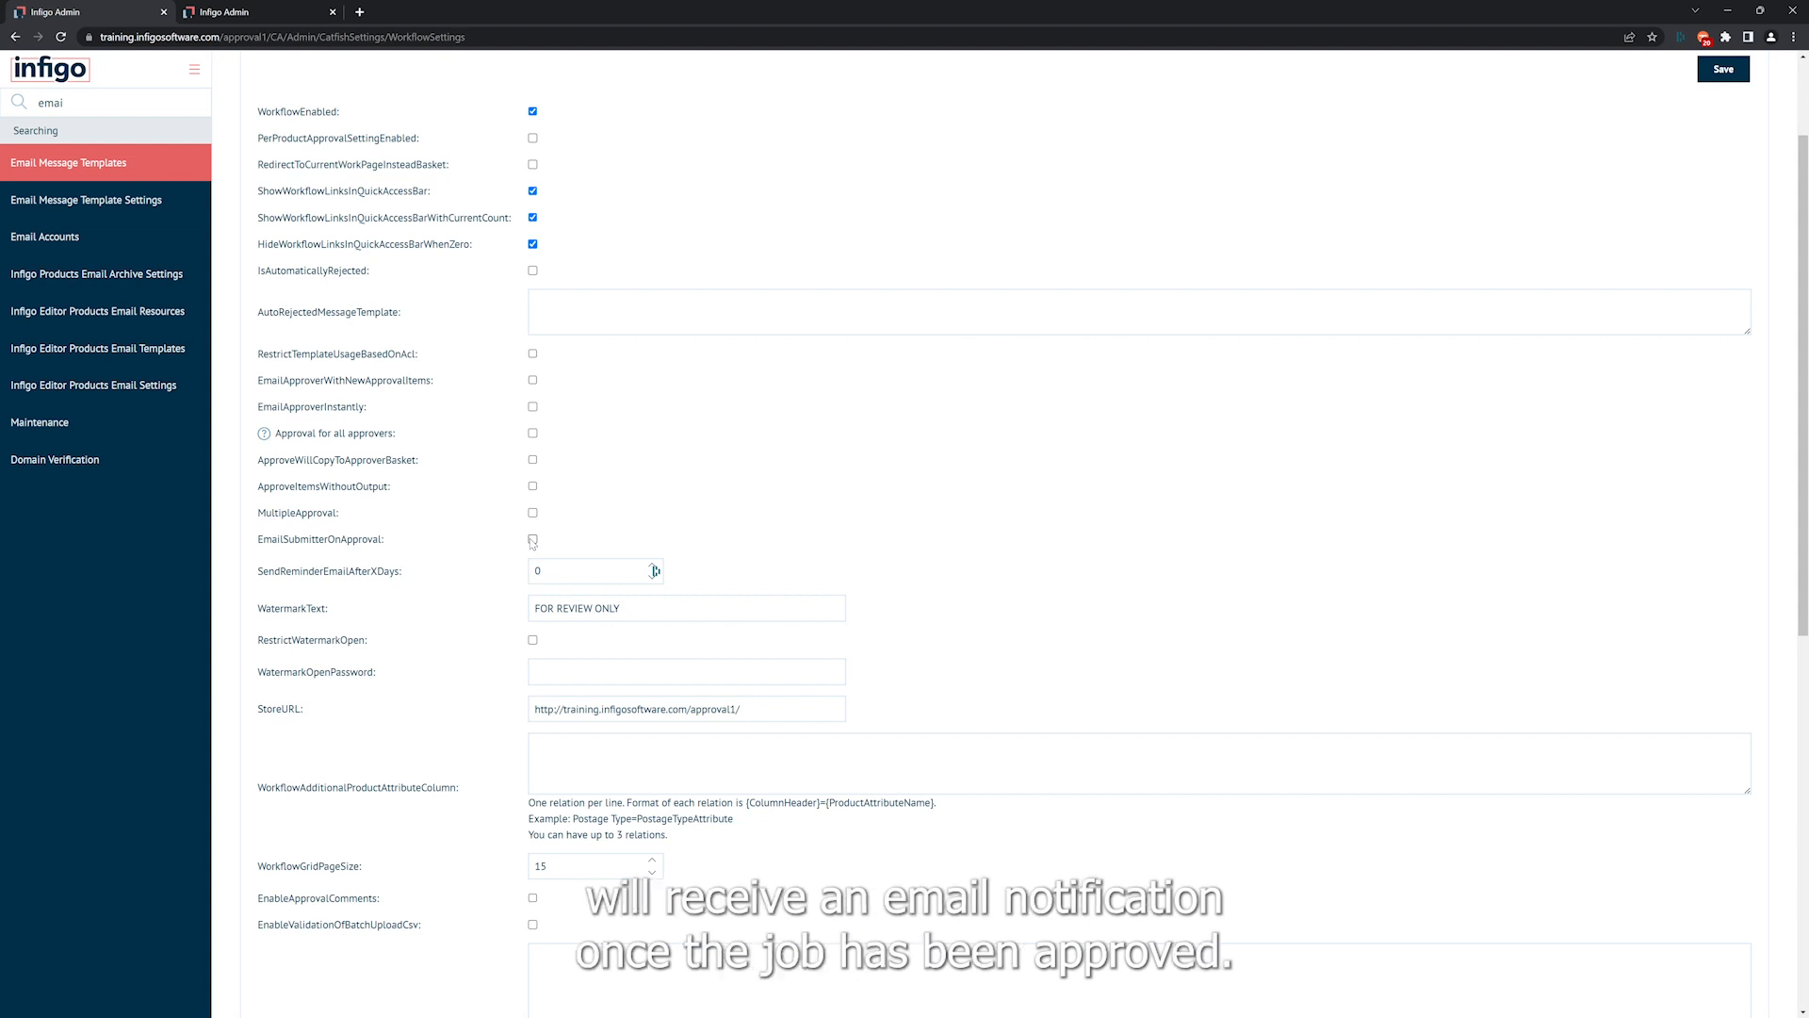
Paste three {ColumnHeader}={ProductAttributeName} relation lines into WorkflowAdditionalProductAttributeColumn and remove the blank lines between them.
scroll(532, 542, "down", 2)
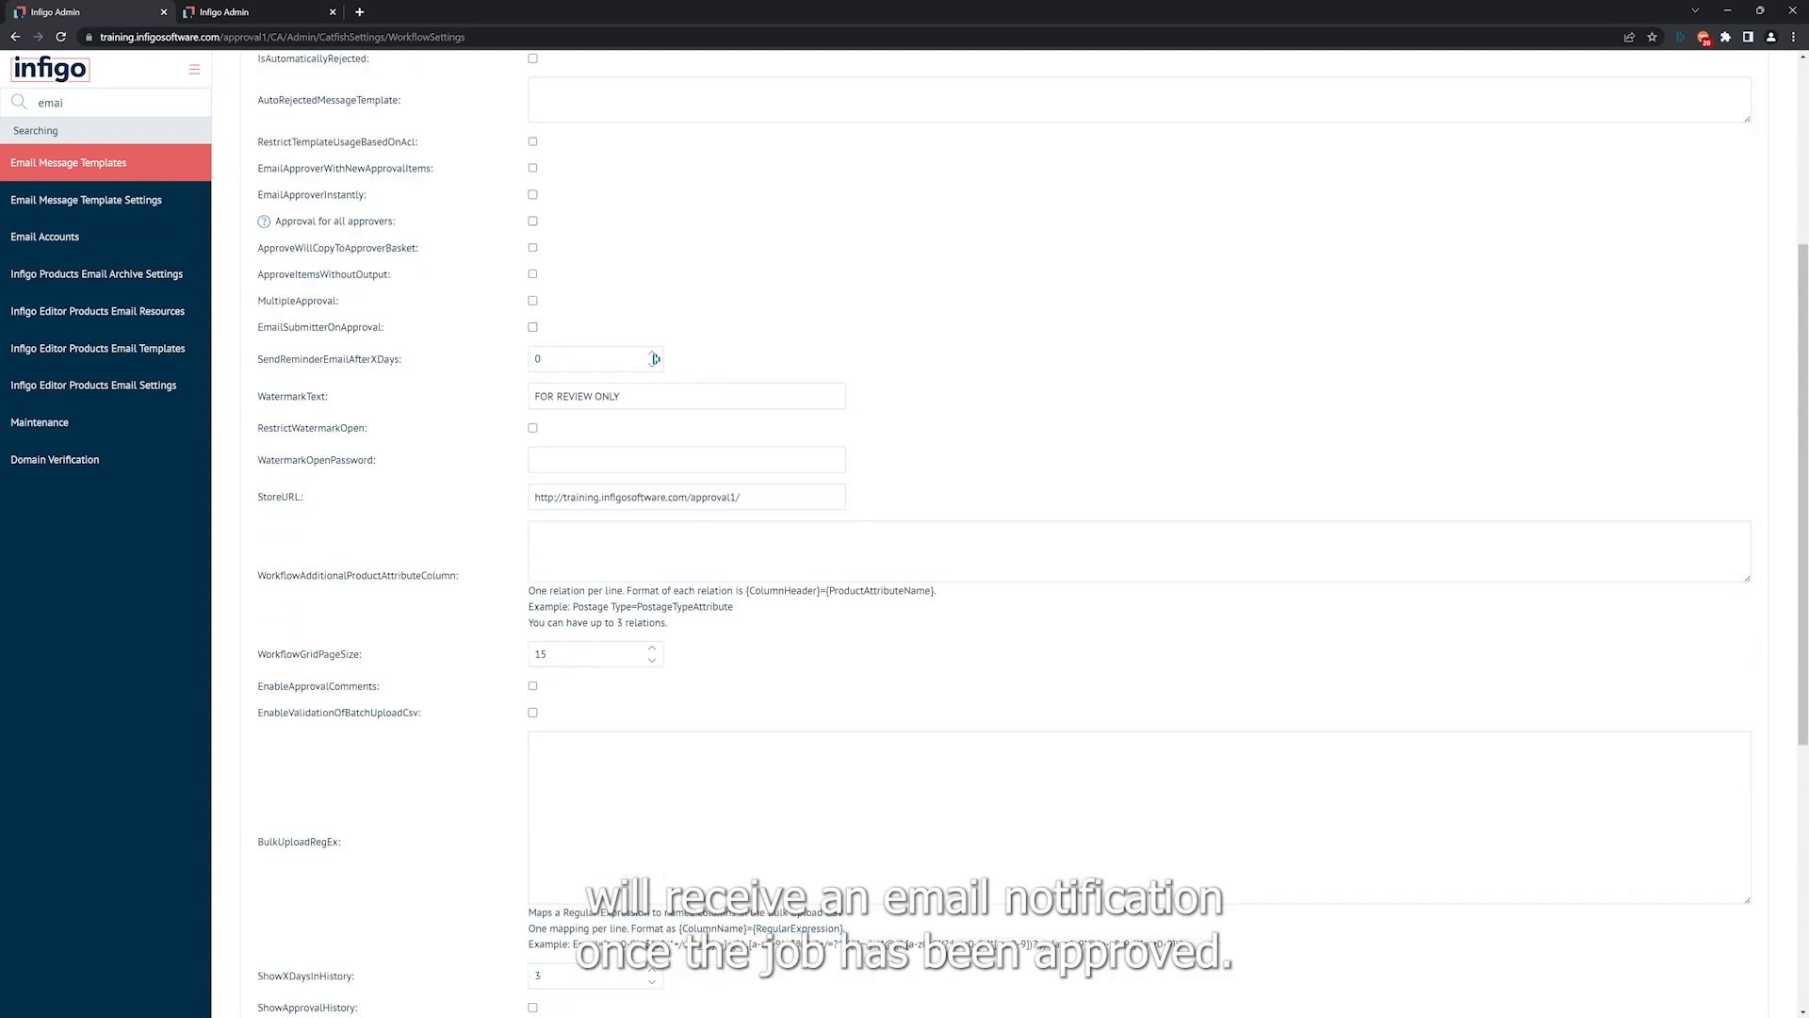
scroll(476, 494, "up", 1)
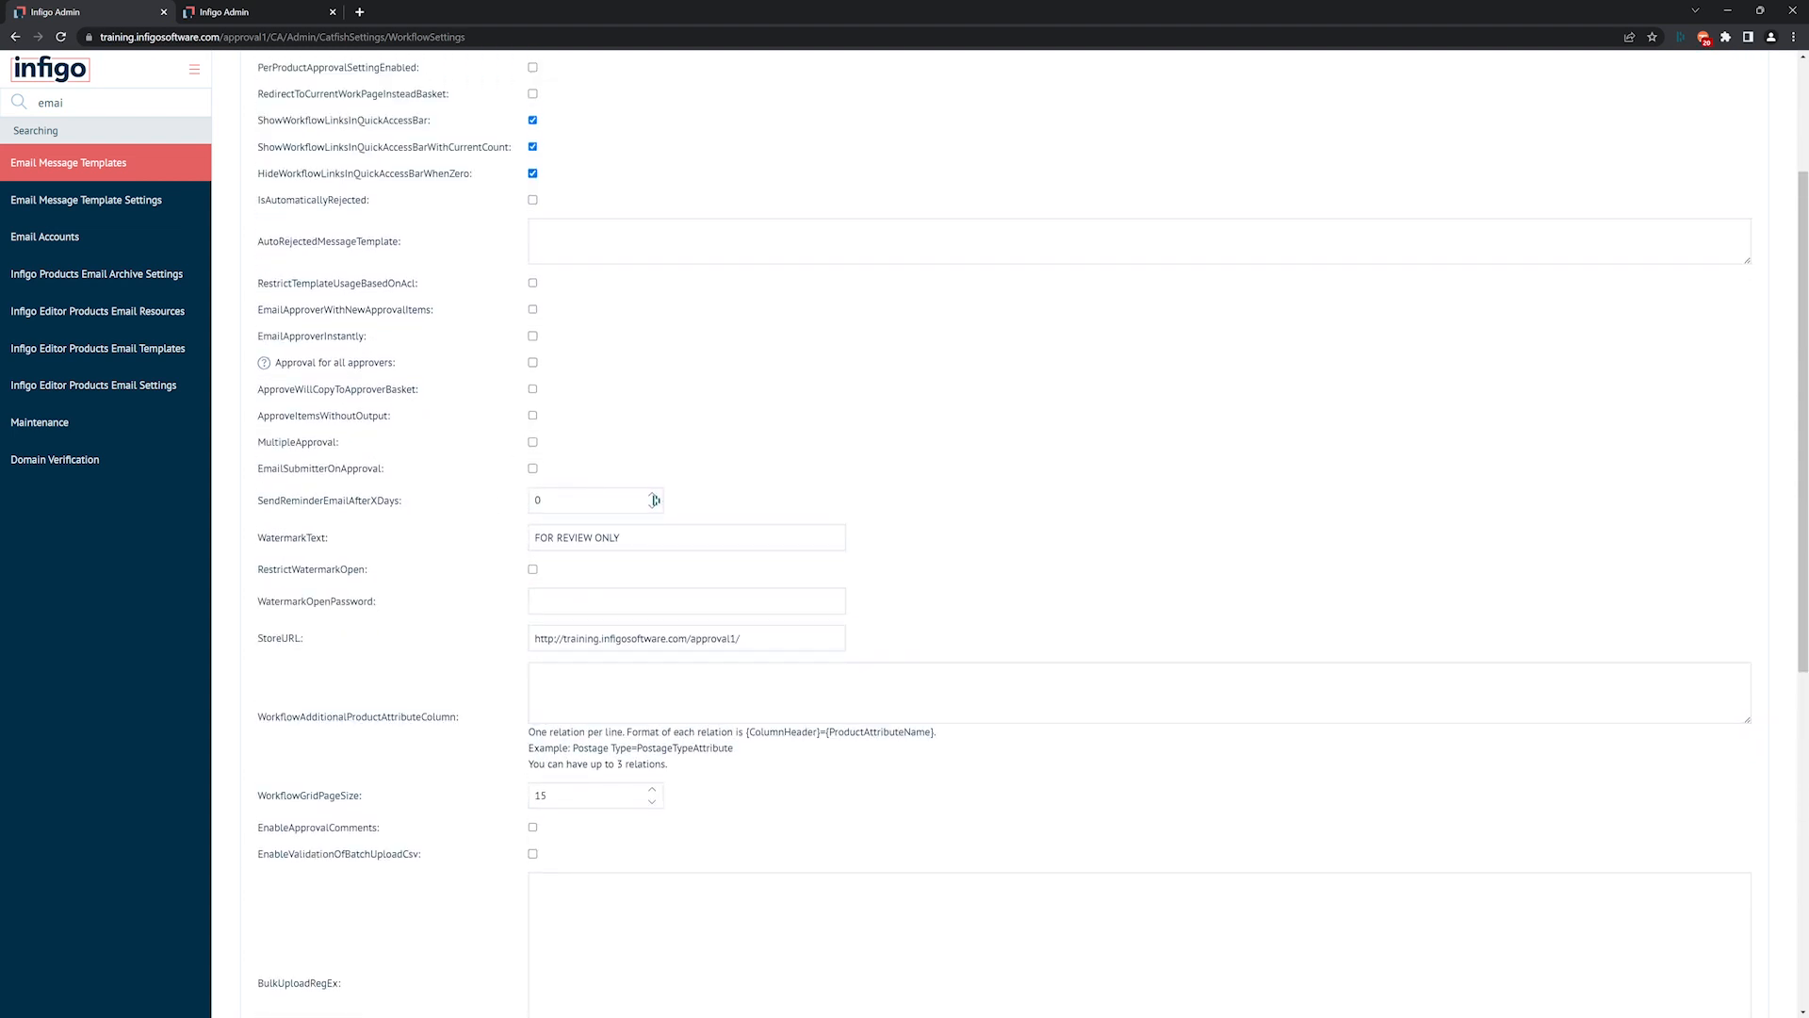
scroll(339, 480, "down", 1)
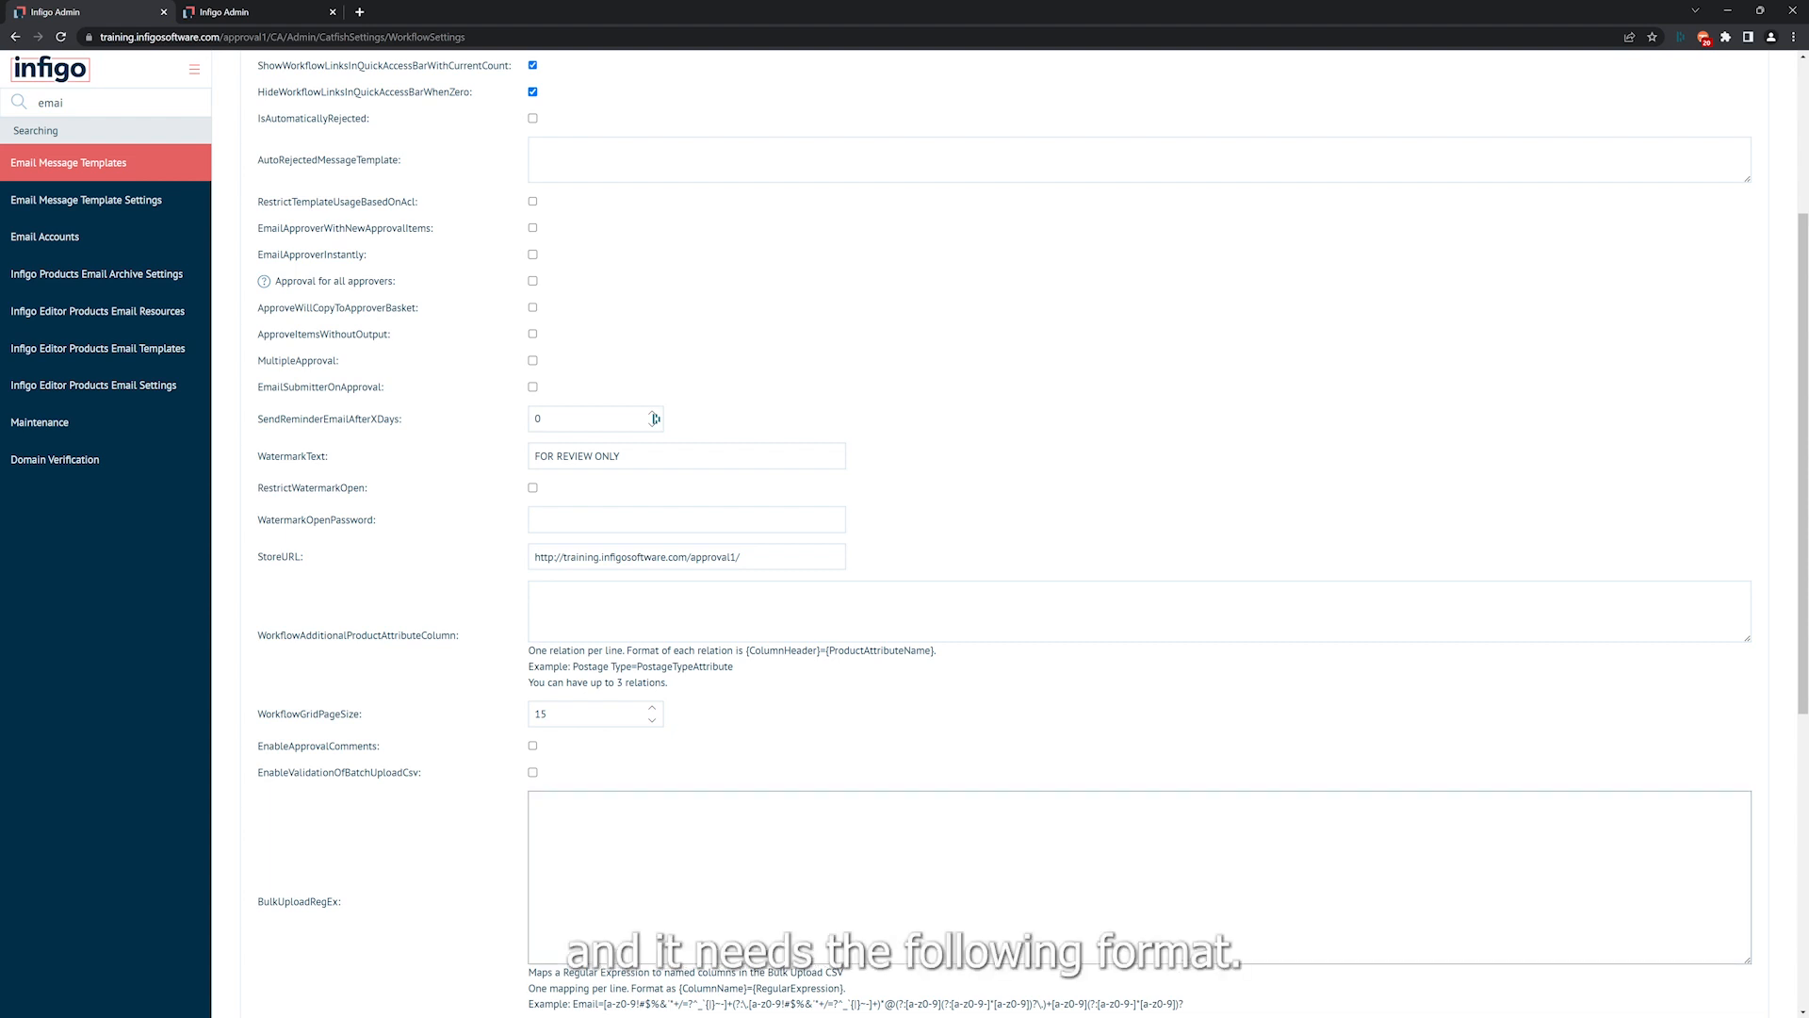
key("alt+Tab")
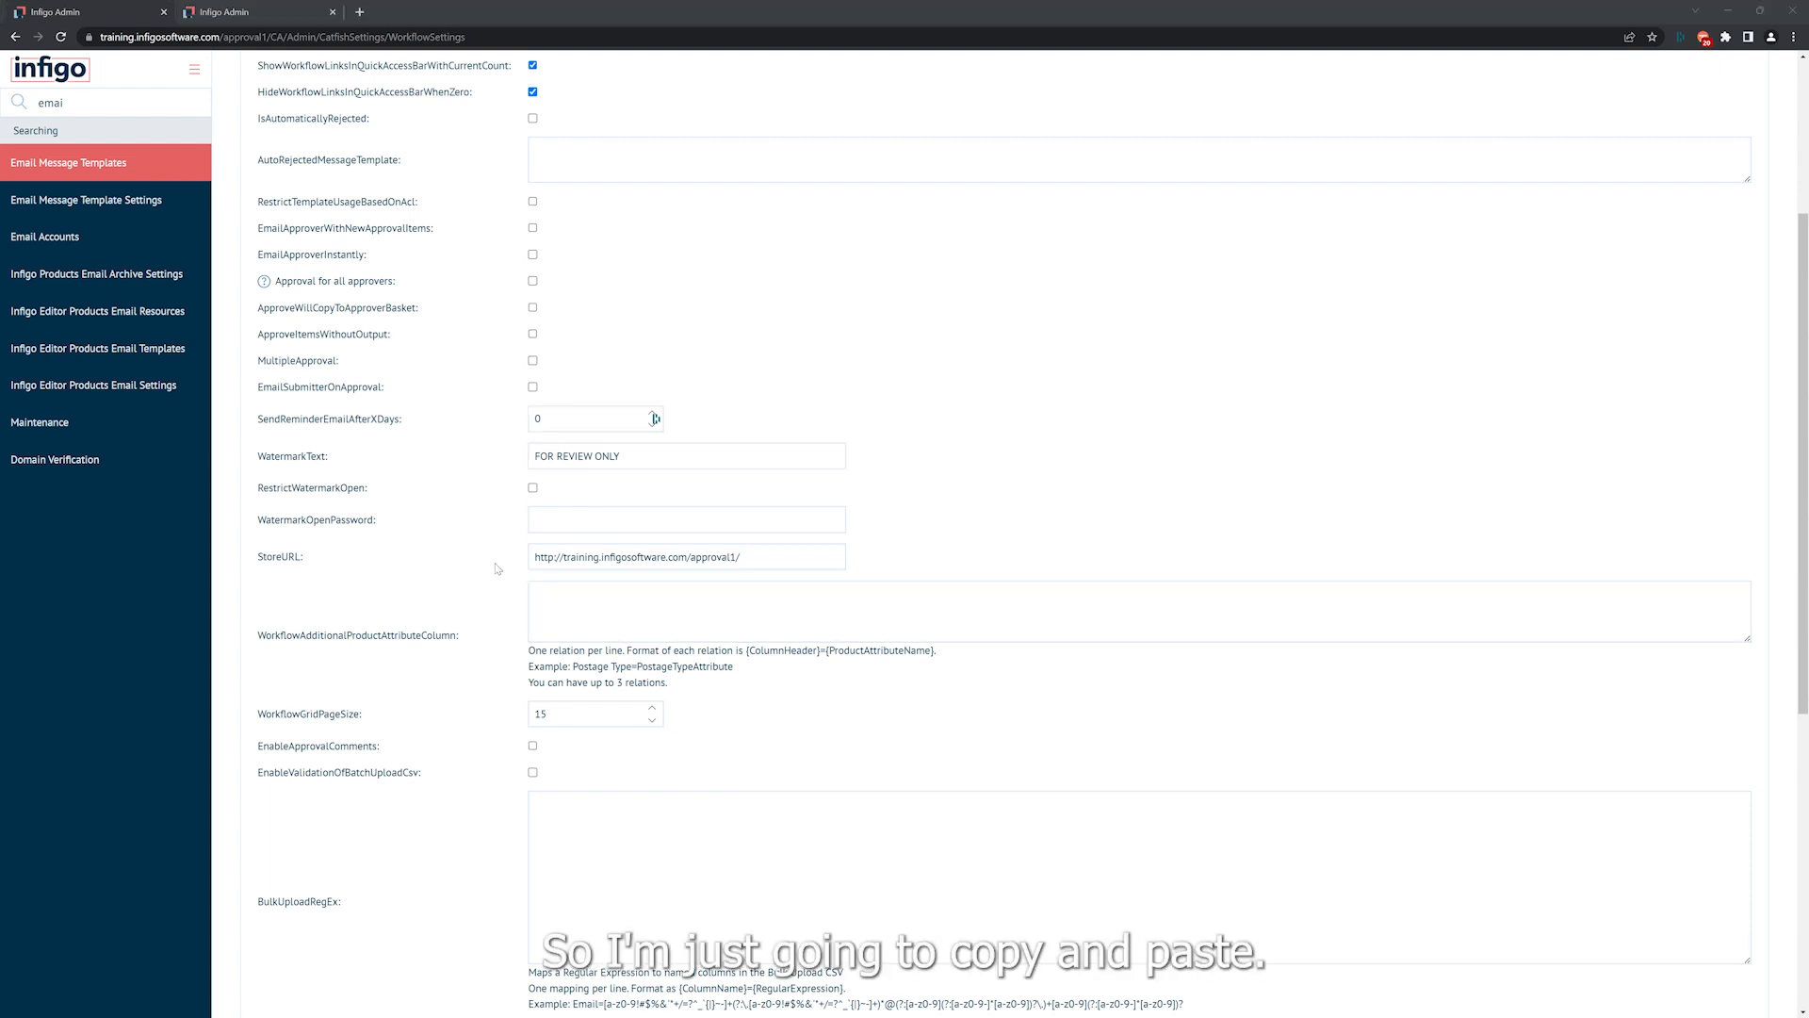
left_click(571, 589)
type("{ColumnHeader1}={ProductAttributeName1}  {ColumnHeader2}={ProductAttributeName2}  {ColumnHeader3}={ProductAttributeName3}")
scroll(609, 607, "down", 1)
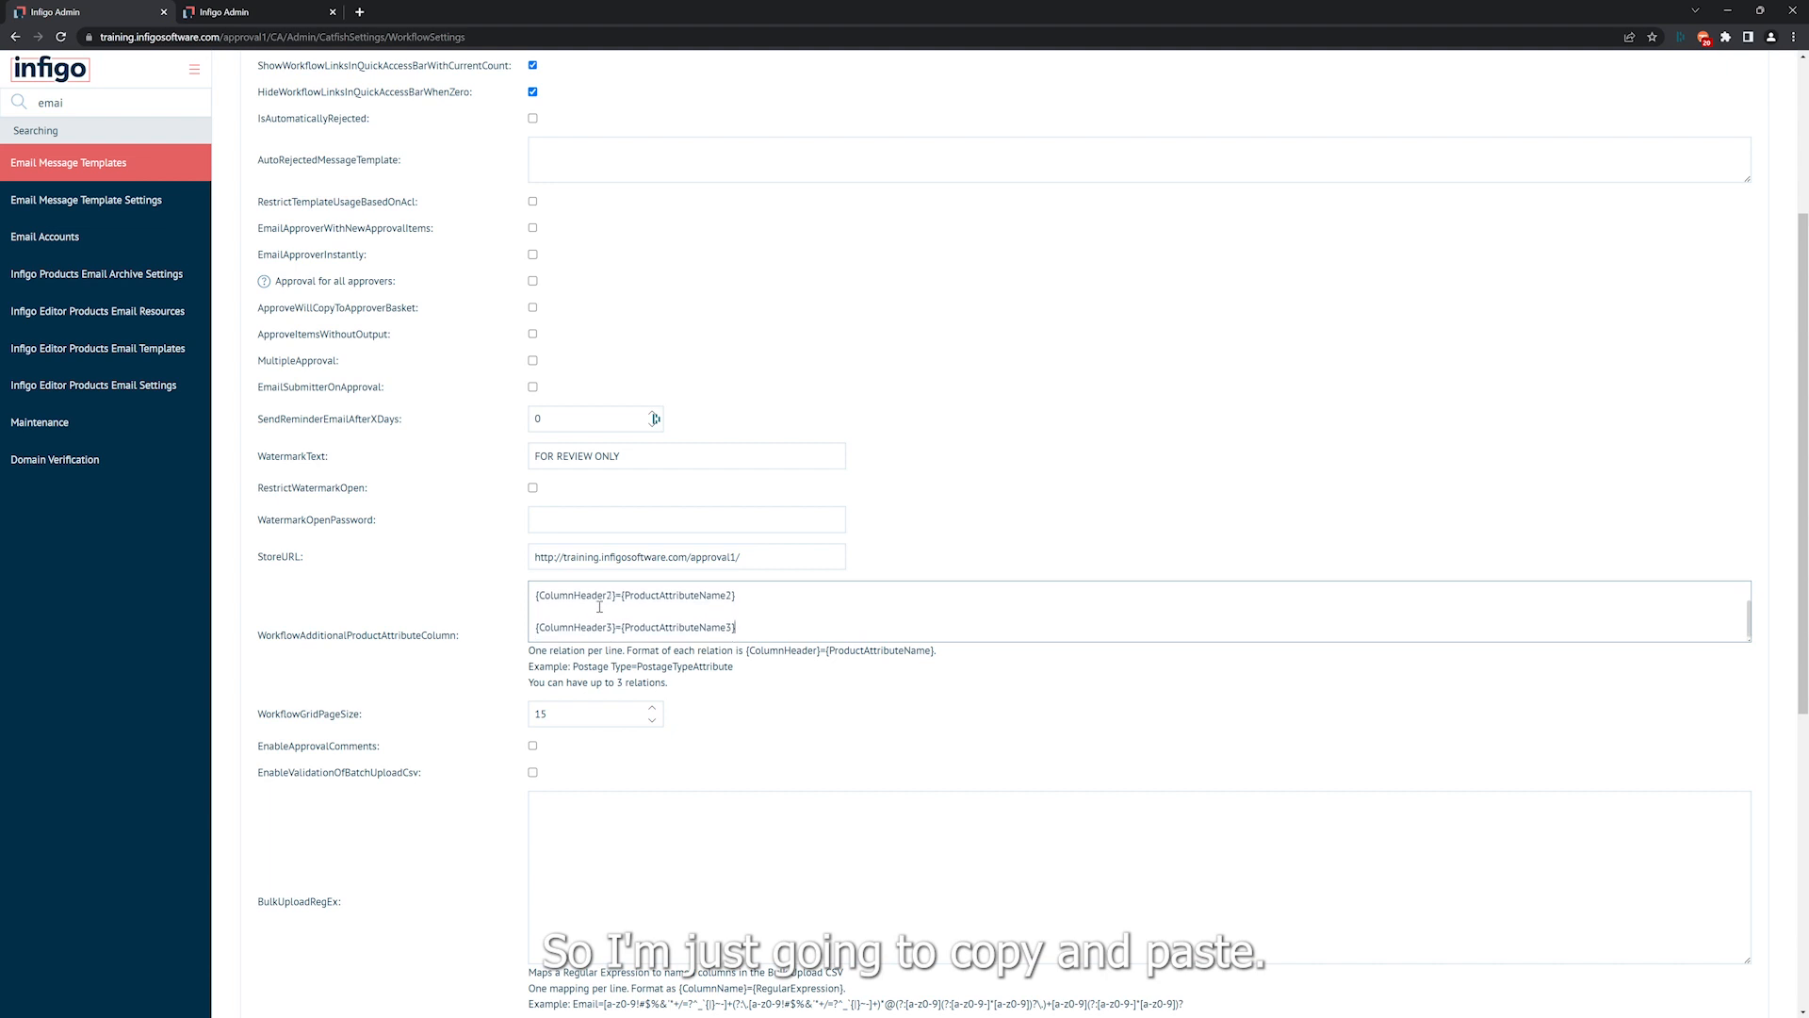
left_click(562, 612)
key("BackSpace")
left_click(562, 600)
key("BackSpace")
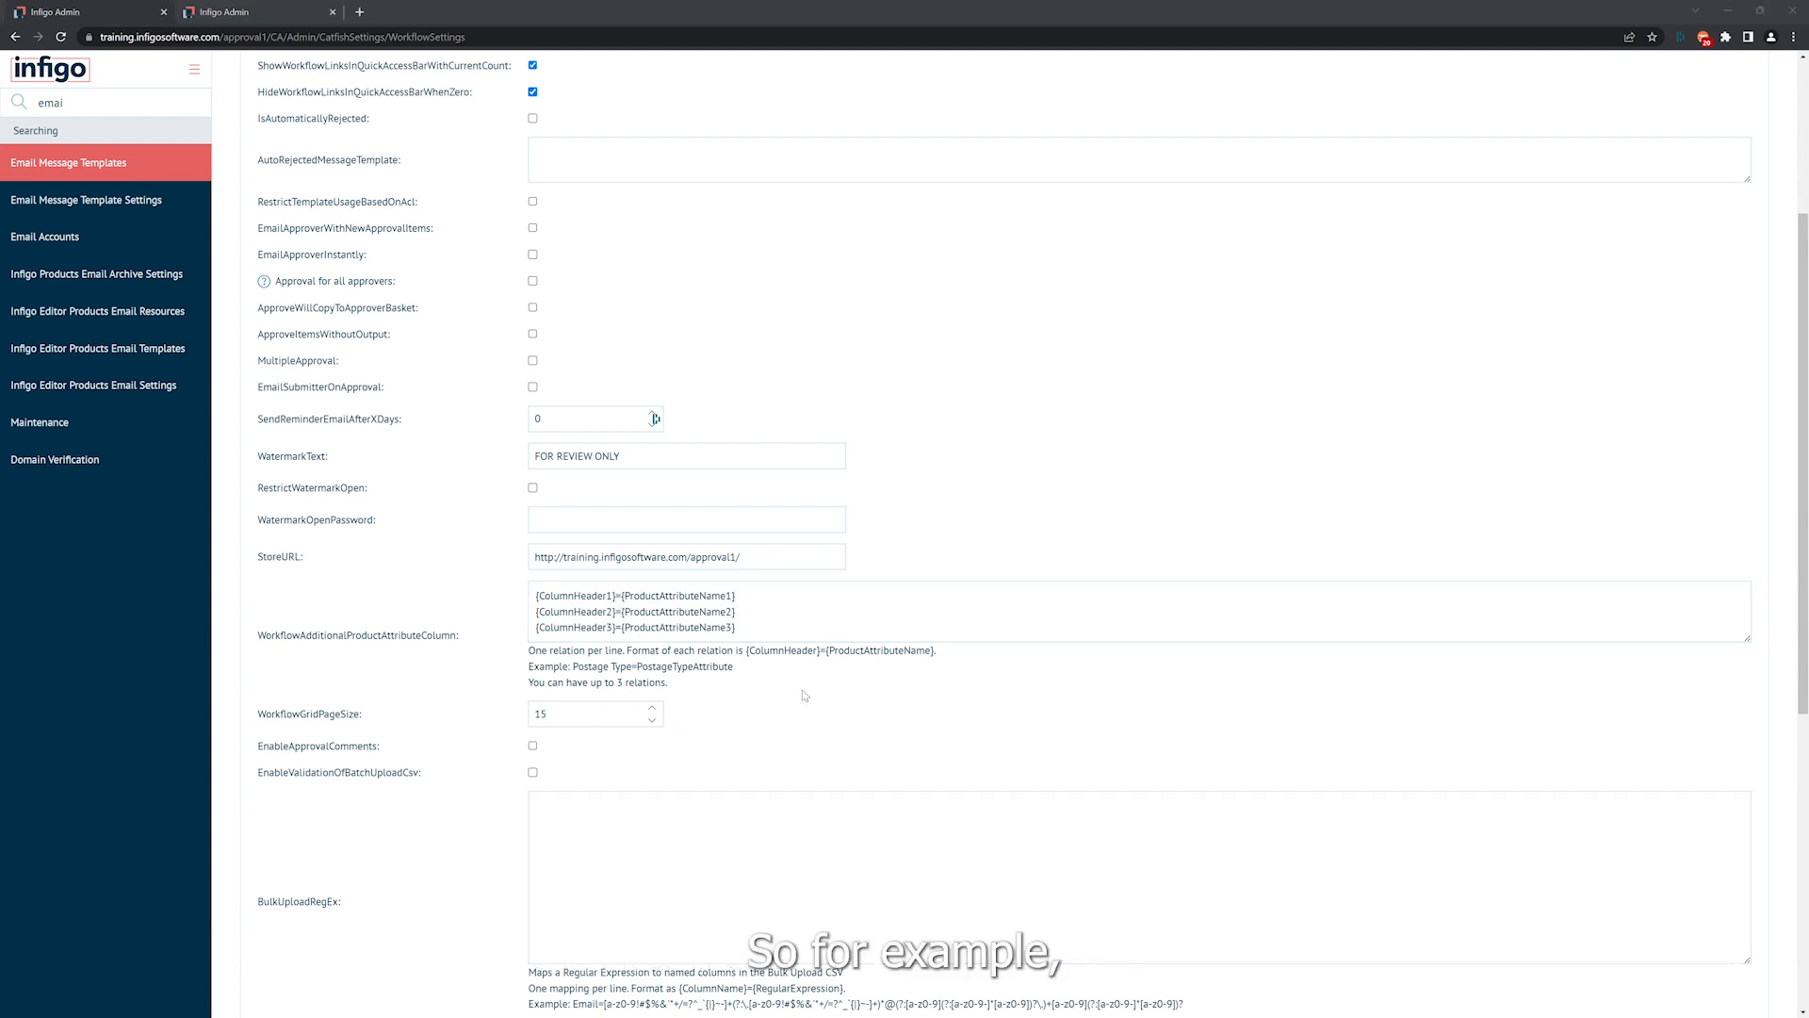
Replace the third relation line with Postage Type=PostageTypeAttribute.
left_click_drag(765, 627, 517, 632)
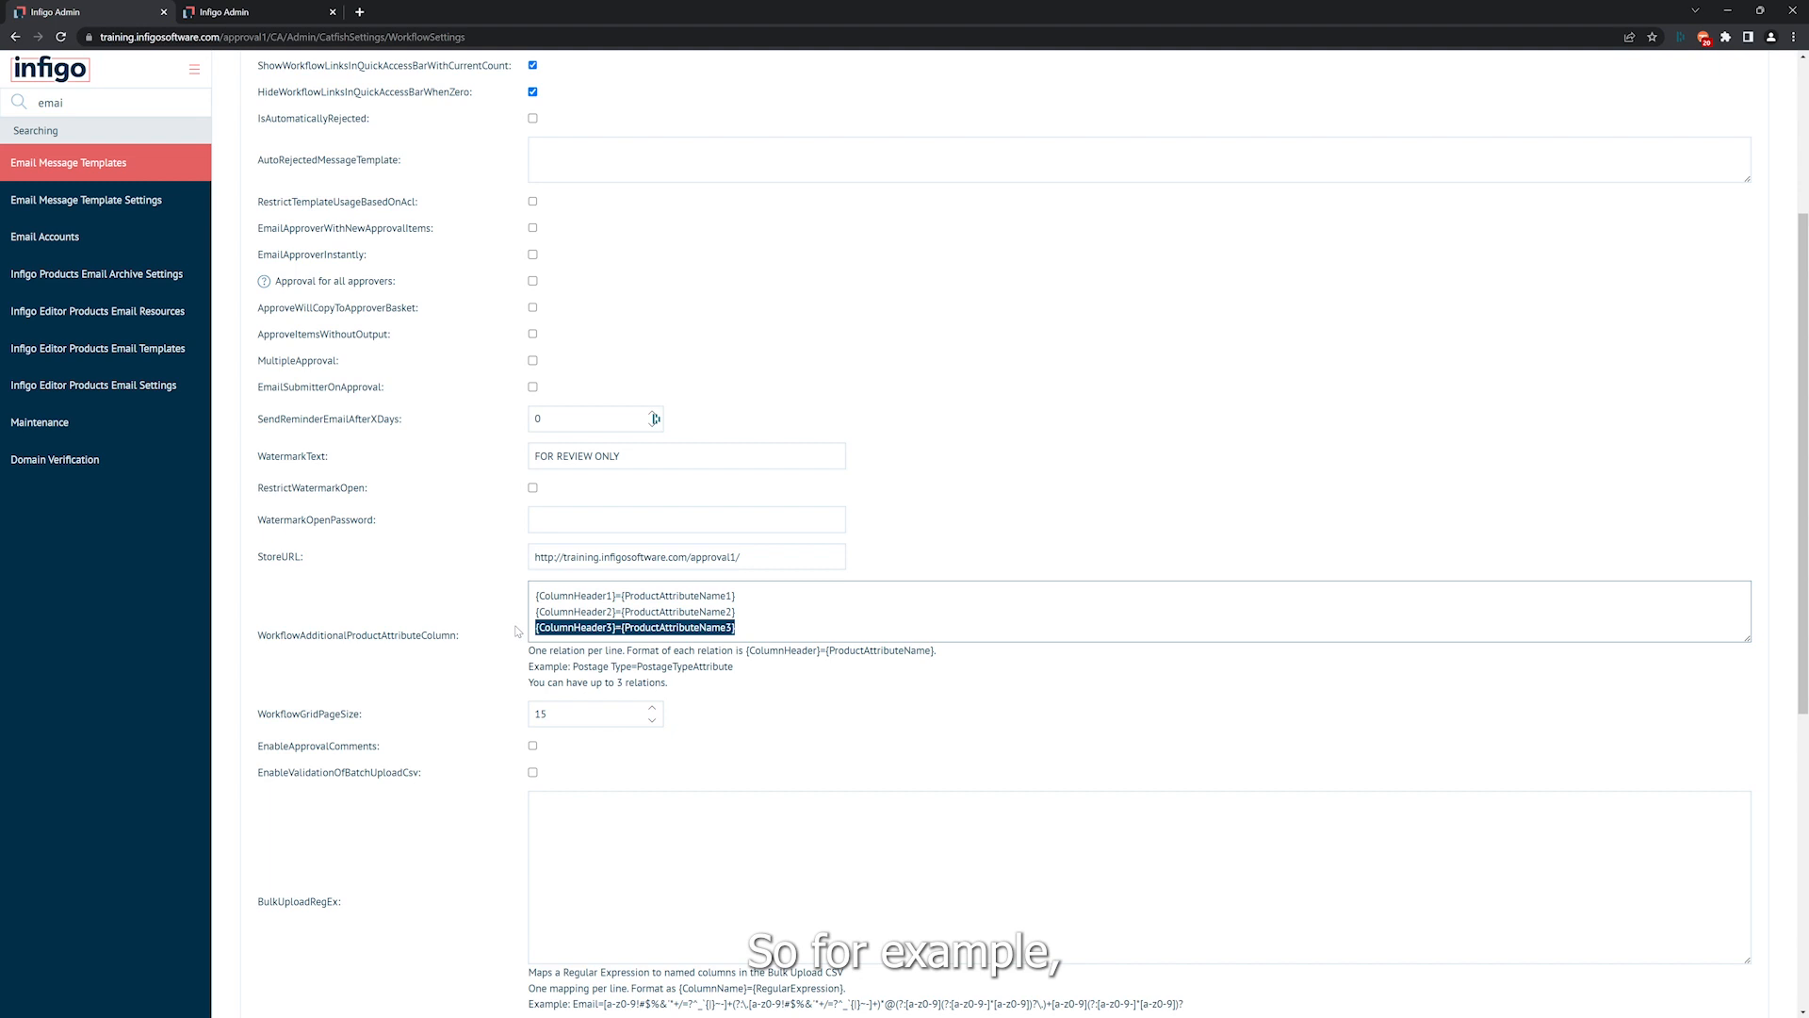
type("Postage Type=PostageTypeAttribute")
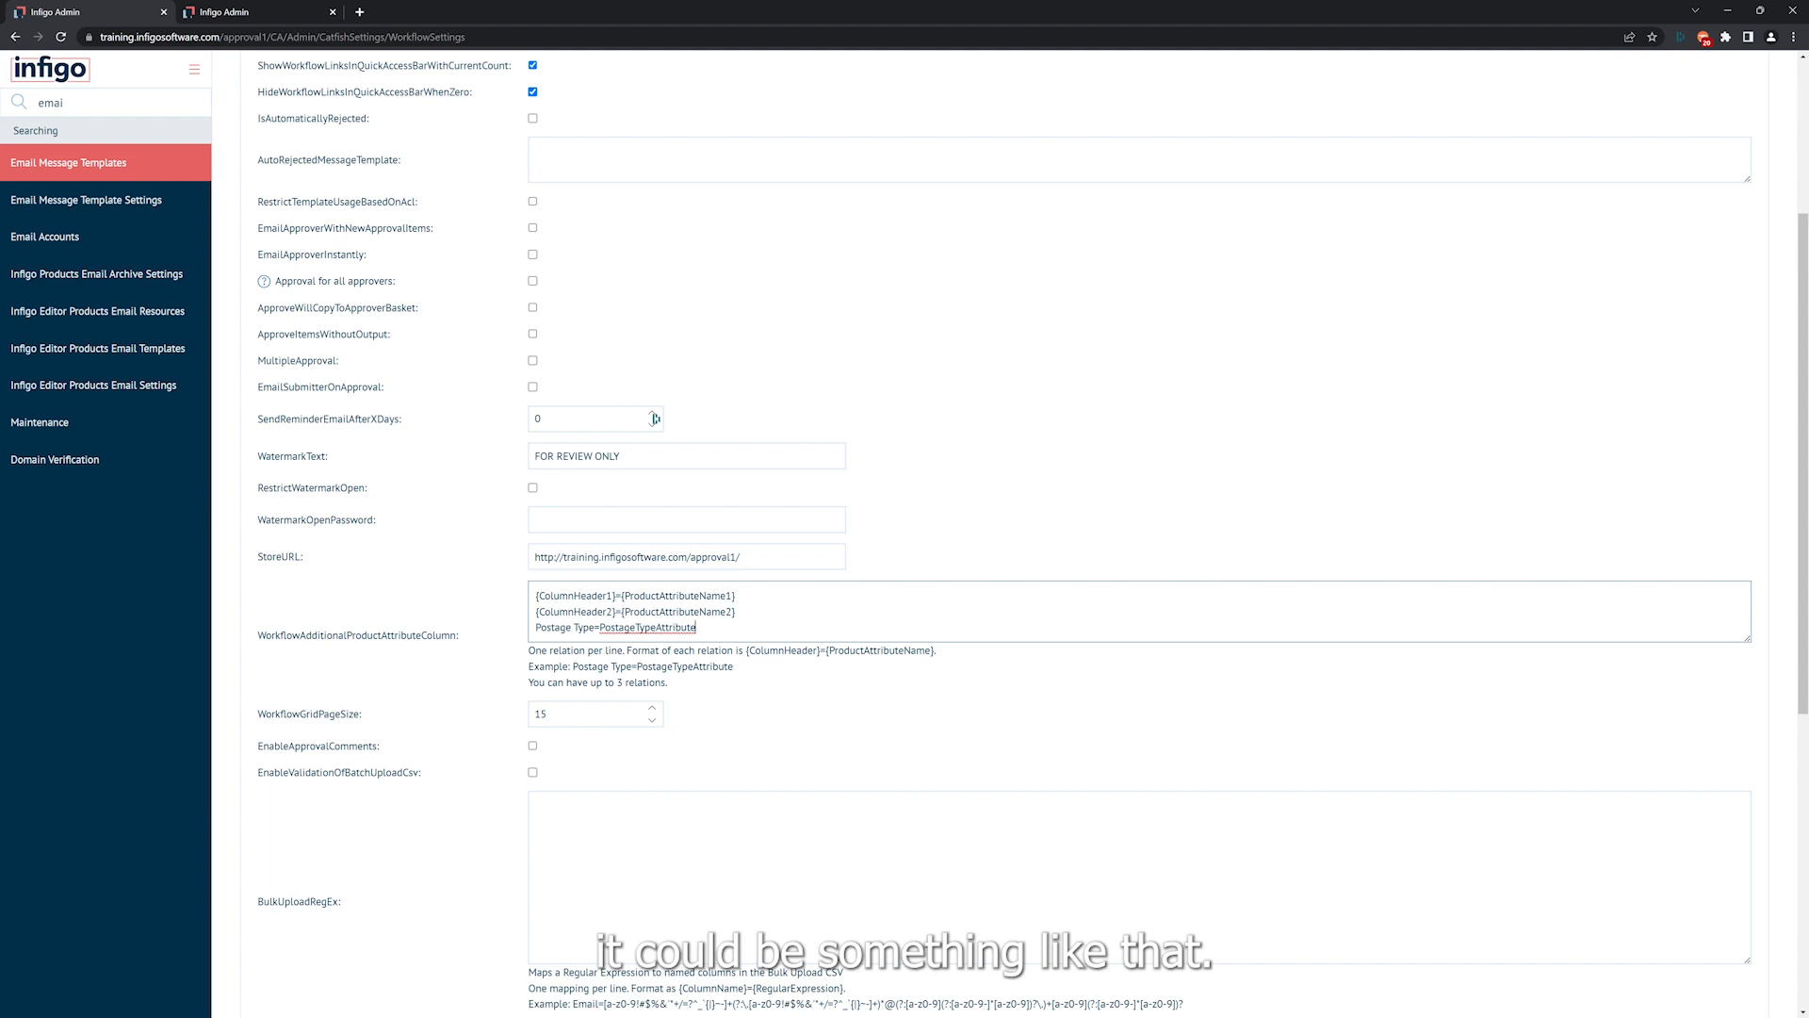
Enable the WorkflowTrustLevelsEnabled option.
scroll(377, 680, "down", 1)
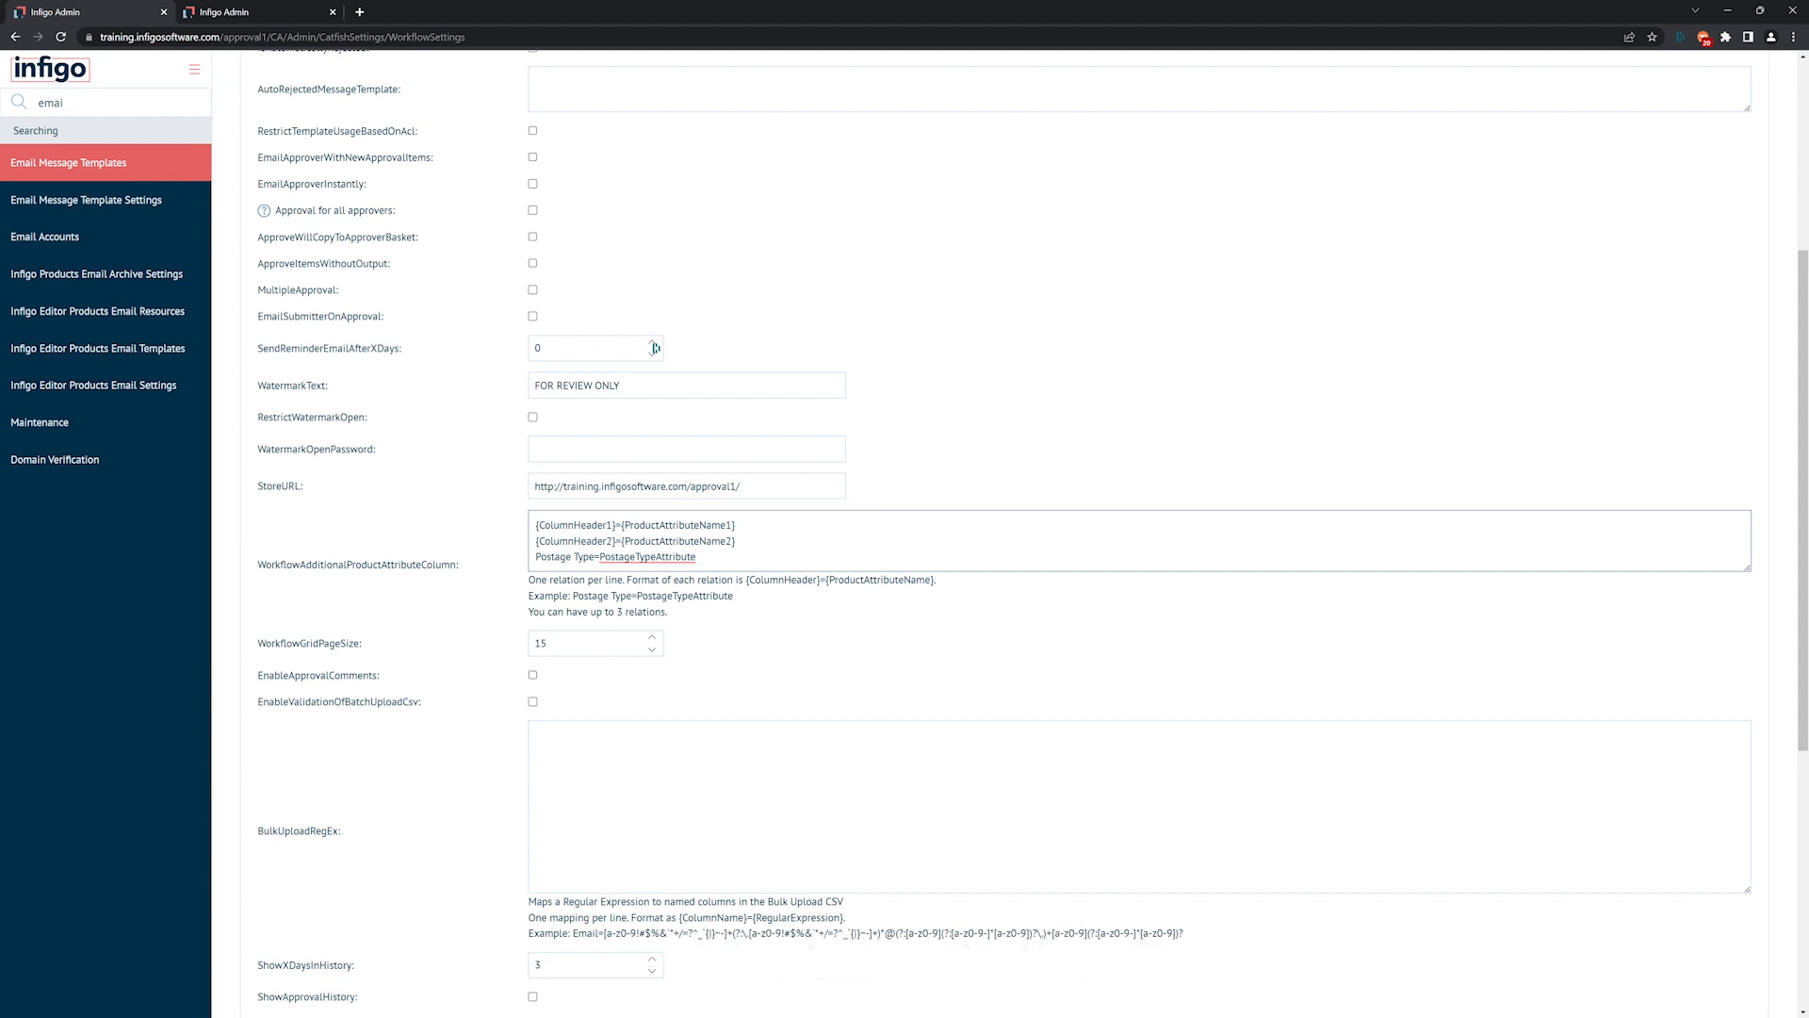
scroll(446, 770, "down", 3)
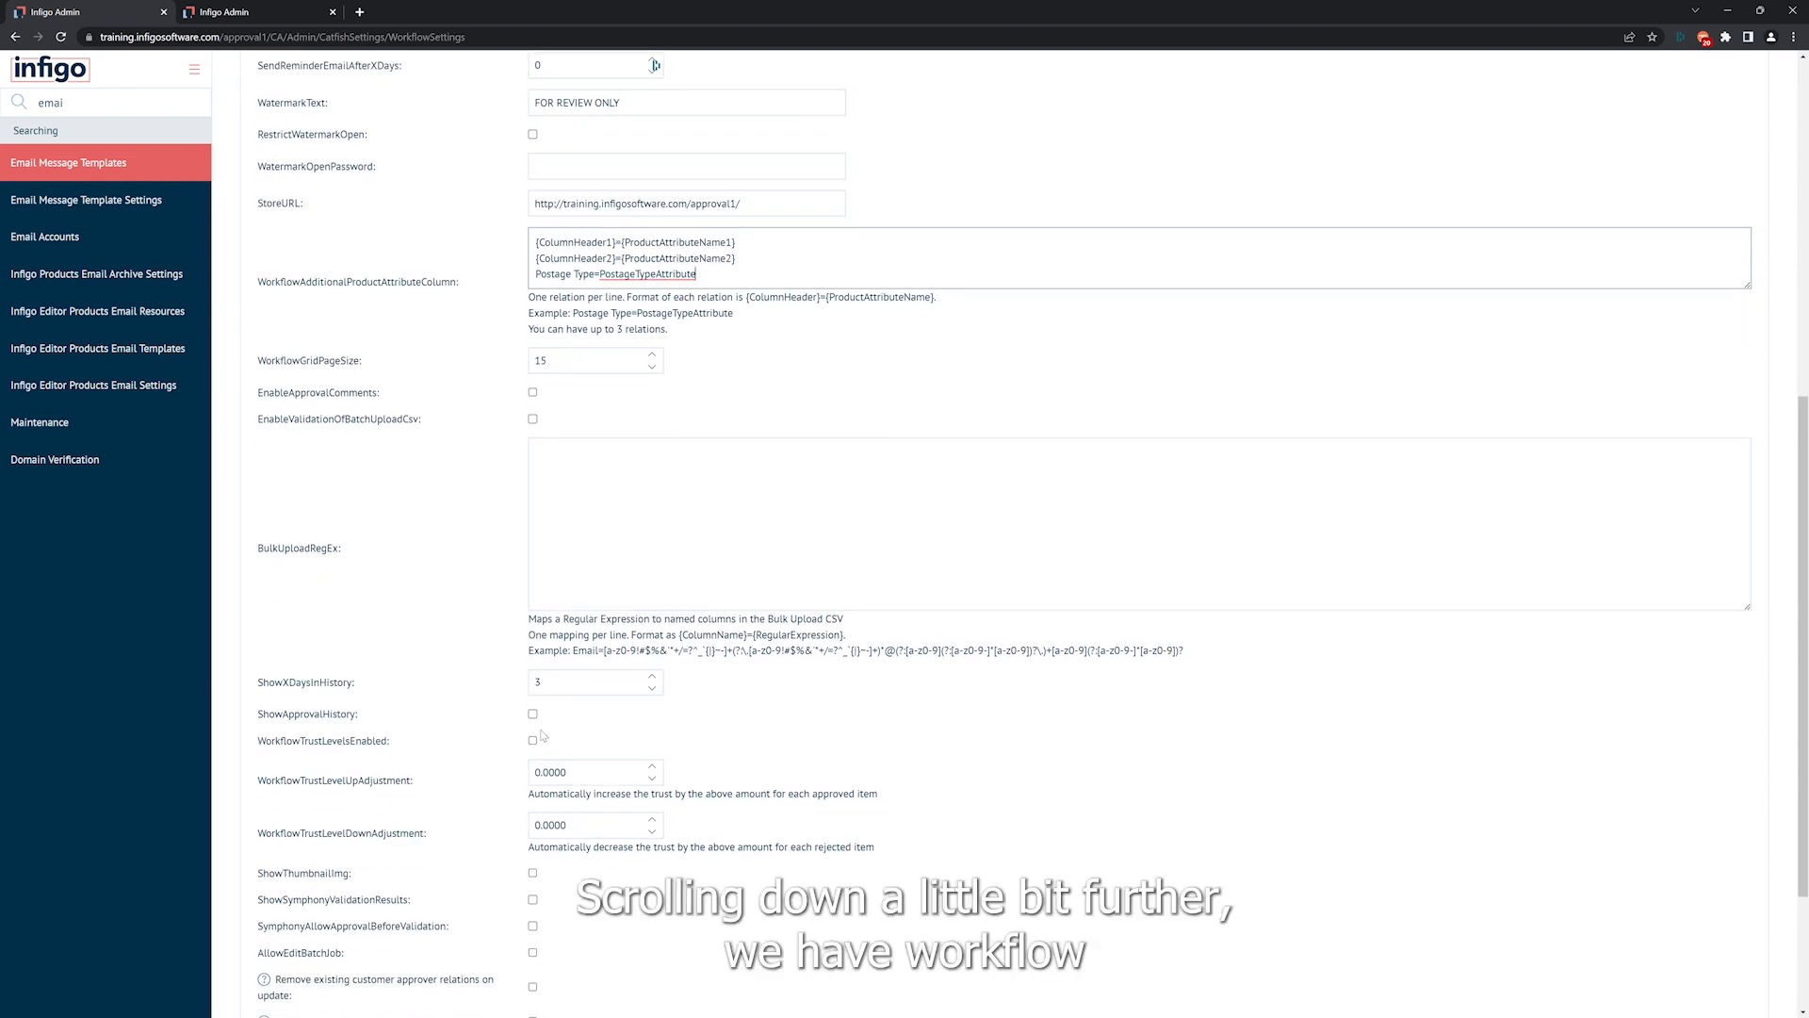
scroll(466, 780, "down", 1)
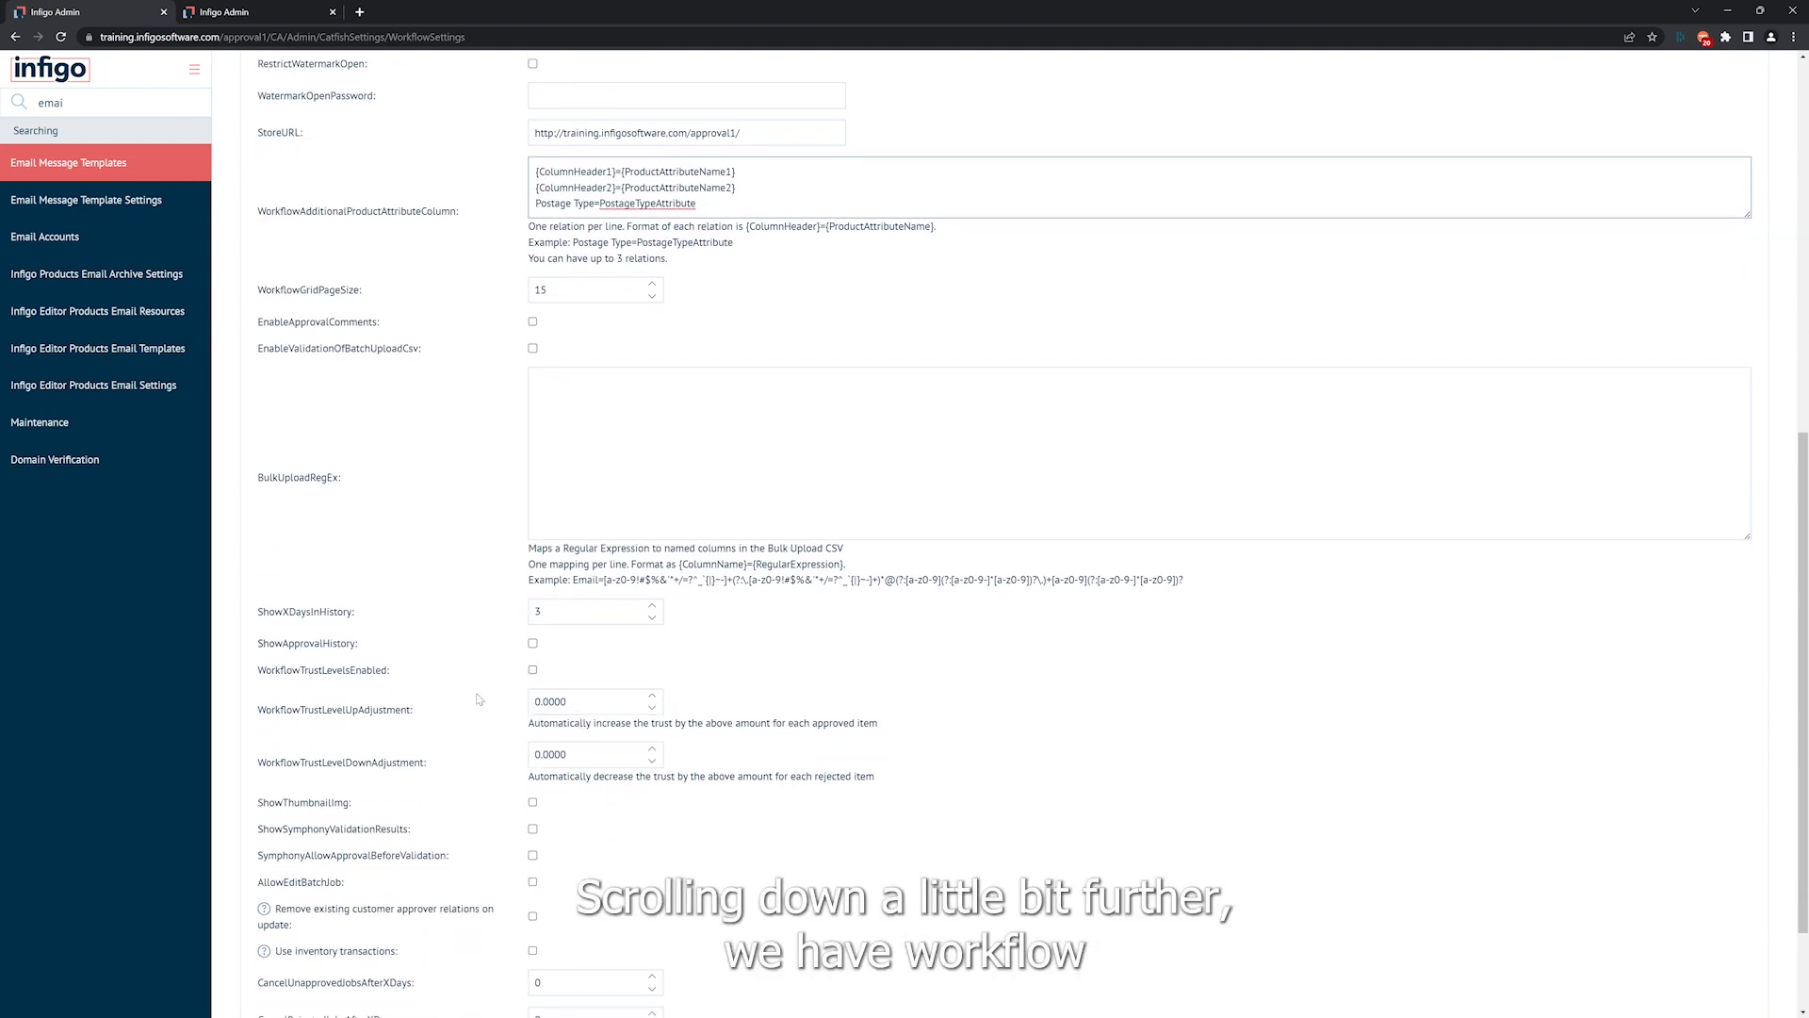
left_click(533, 671)
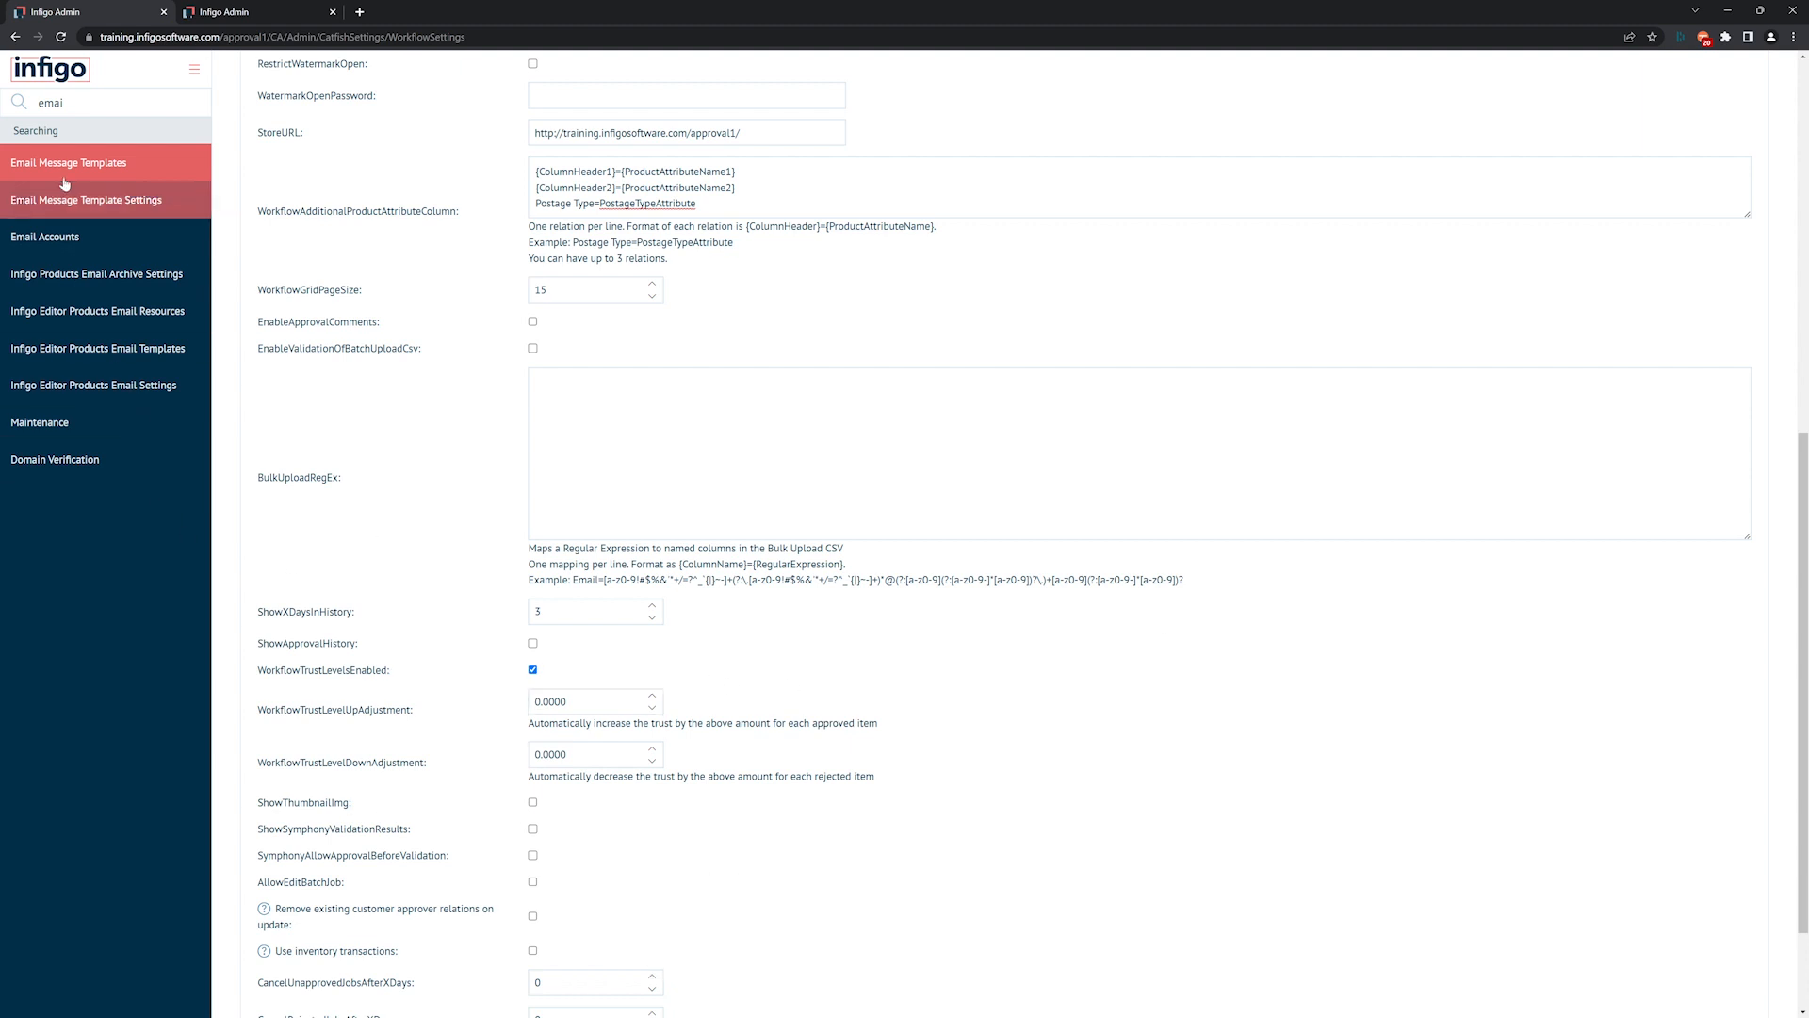
Search the menu for "custom" and open Customer Management in a new browser tab.
left_click(76, 104)
key("ctrl+a")
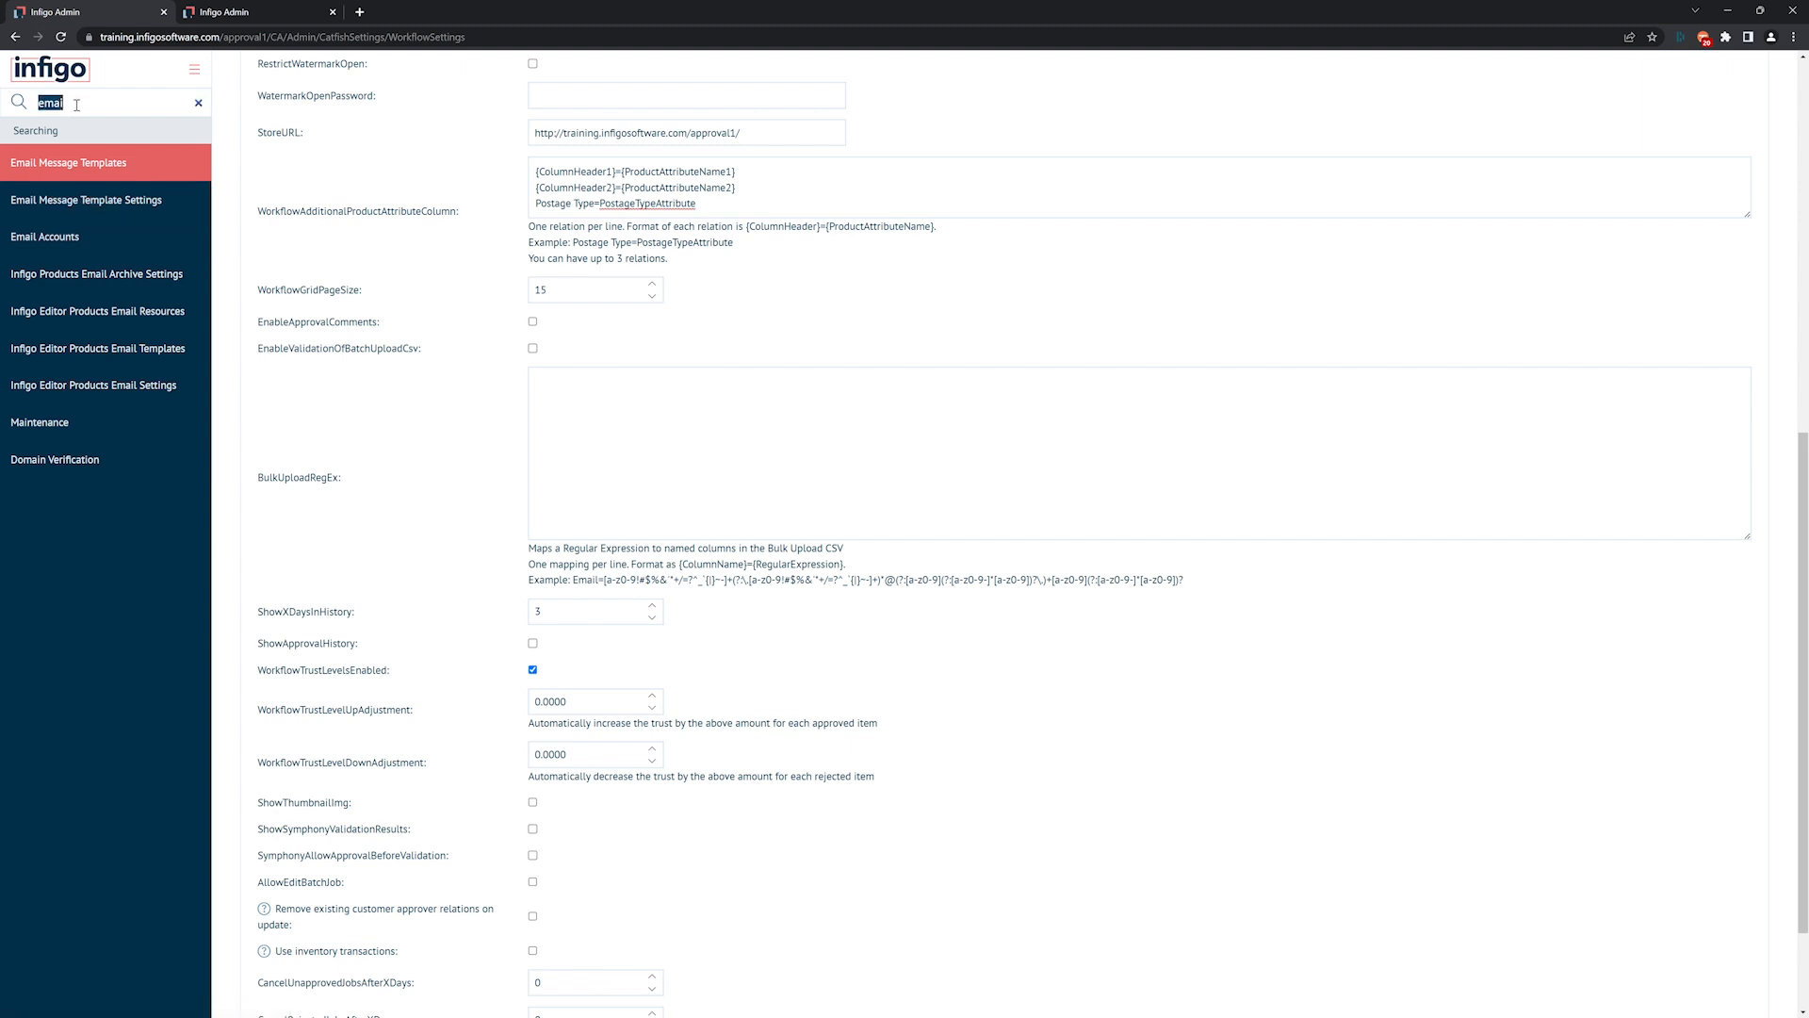
type("custom")
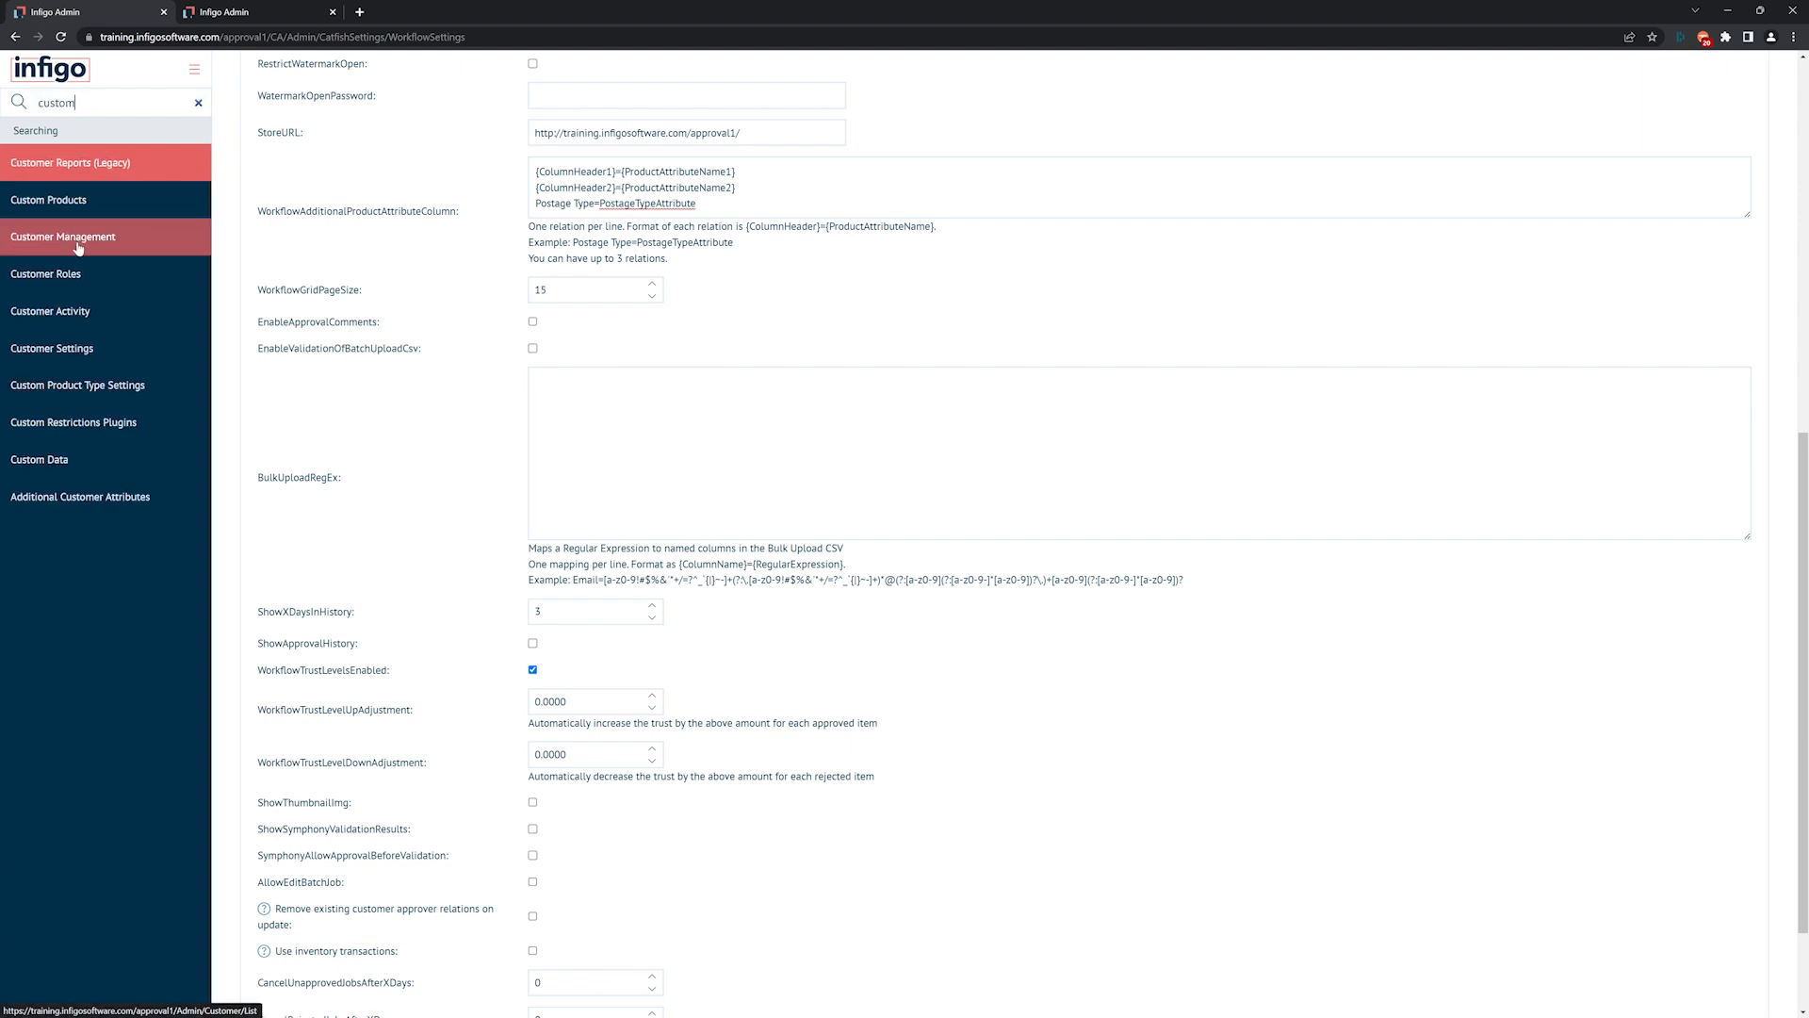
right_click(78, 247)
left_click(114, 254)
left_click(395, 13)
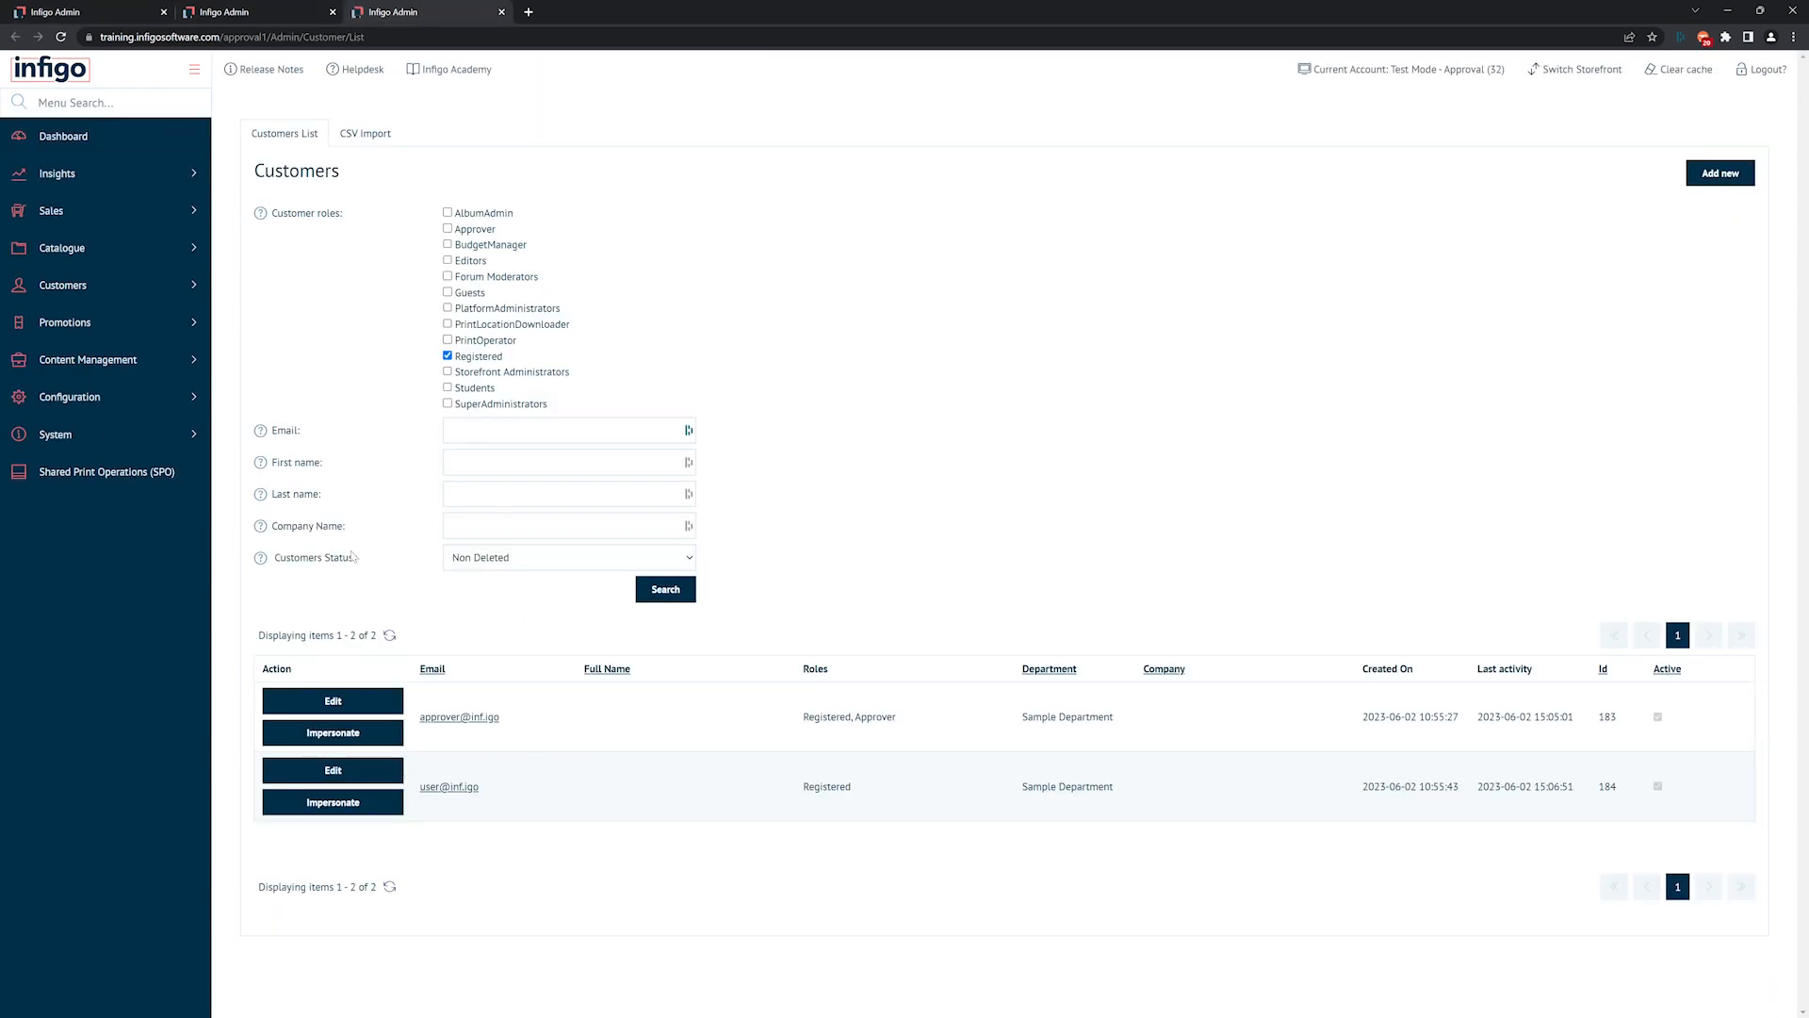
Edit the regular user customer and enable Workflow Trust Level Enabled For User in its department and customer relationships settings.
left_click(335, 773)
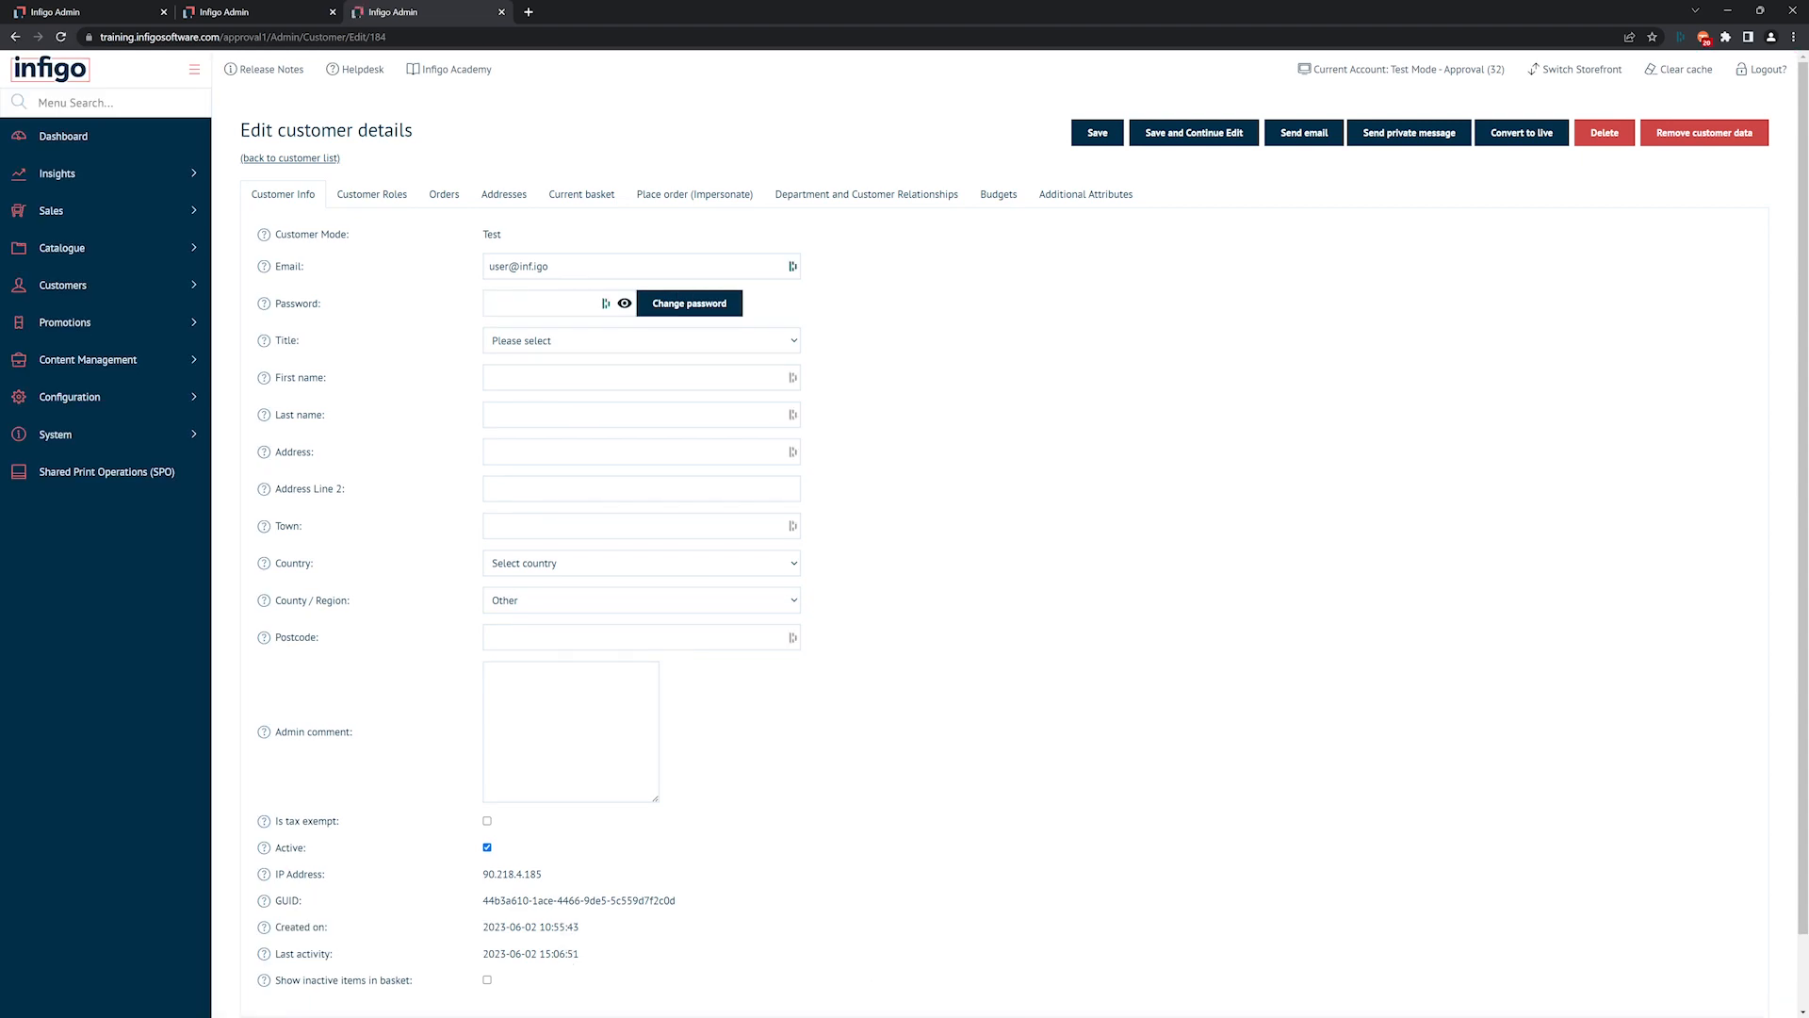
left_click(861, 195)
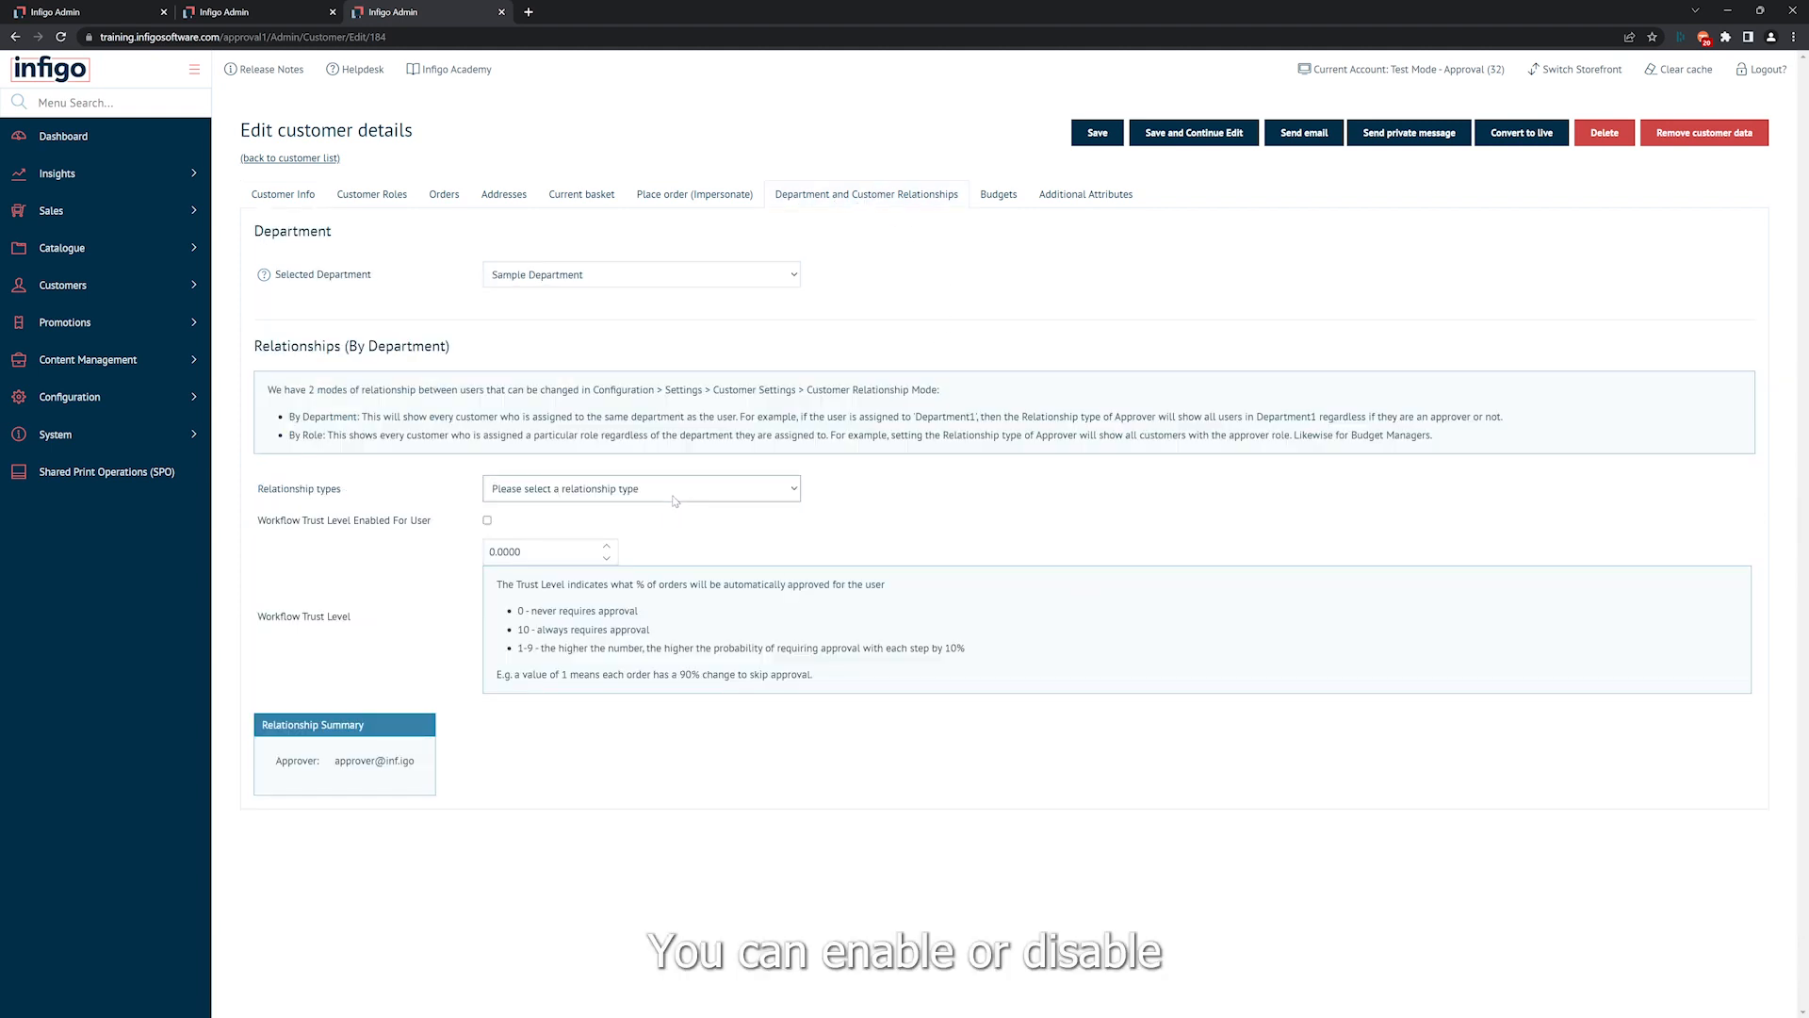
left_click(487, 520)
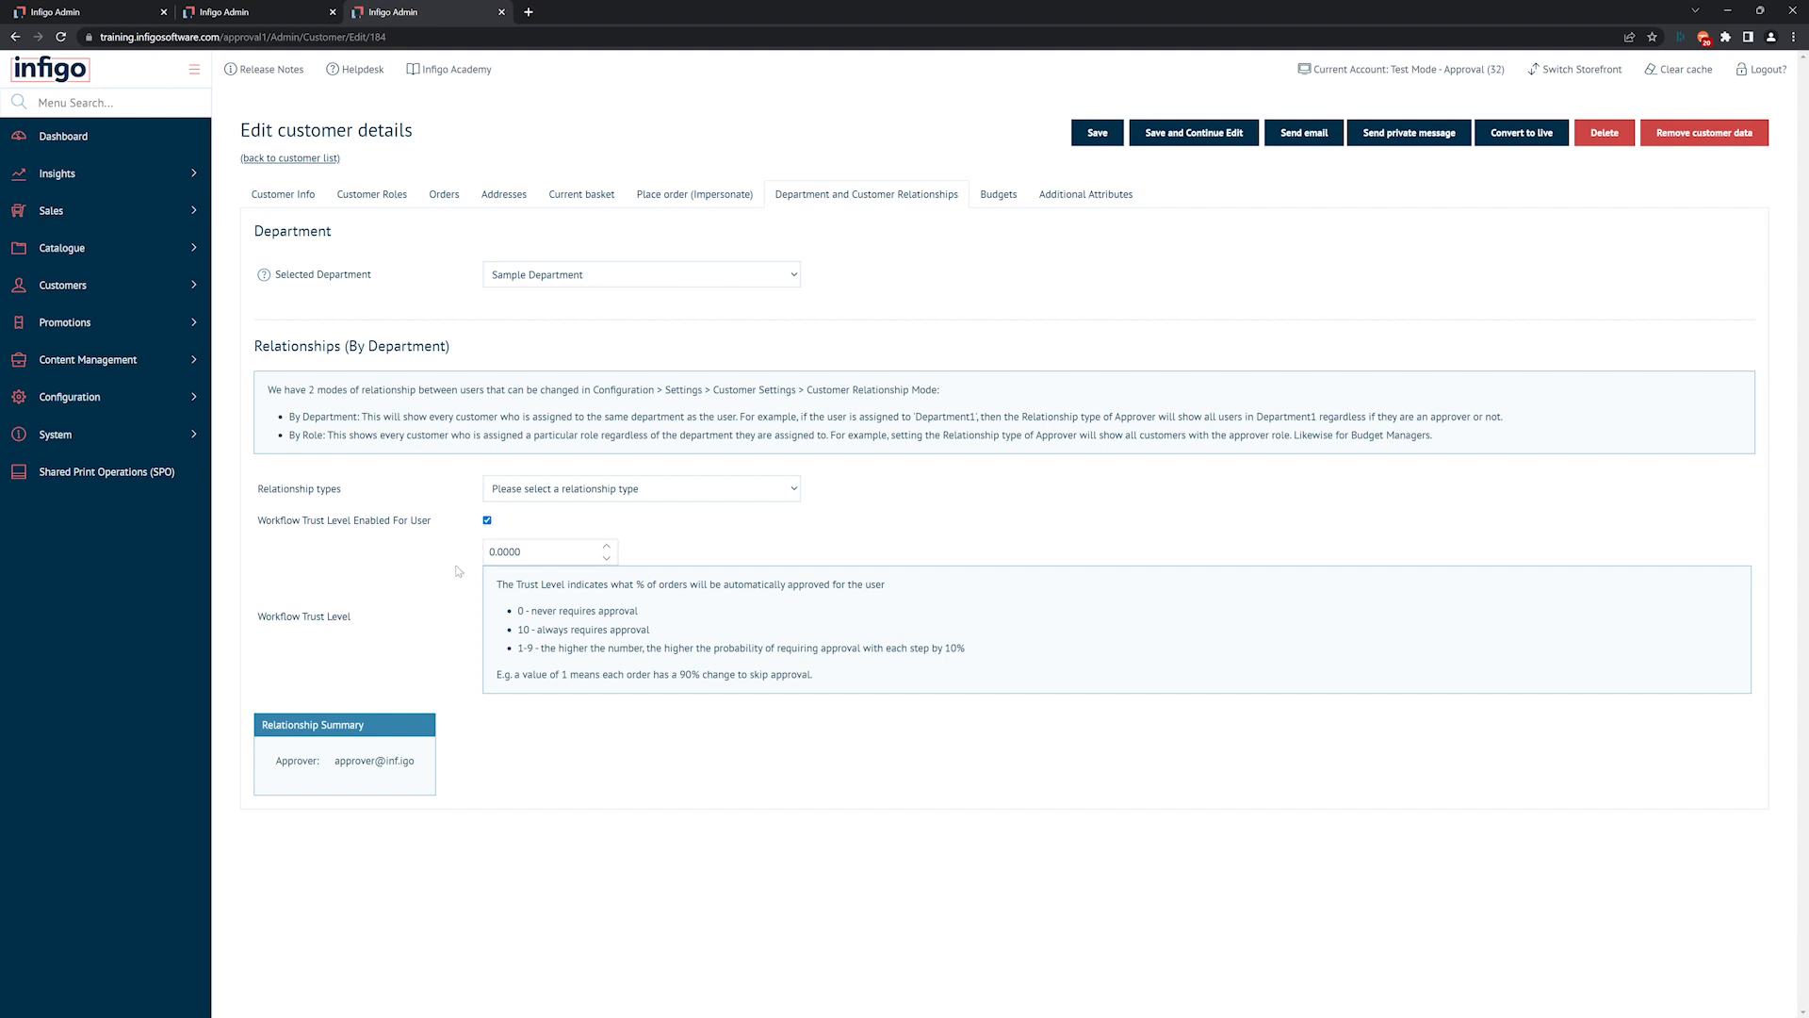